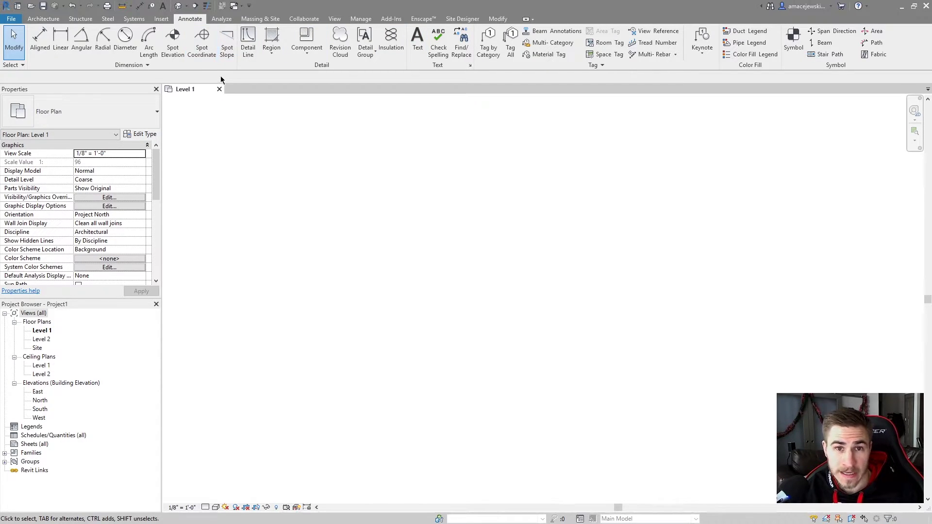
Step: Place a text note reading "Example" in the Level 1 floor plan, using the 1/4" Arial text type
left_click(411, 52)
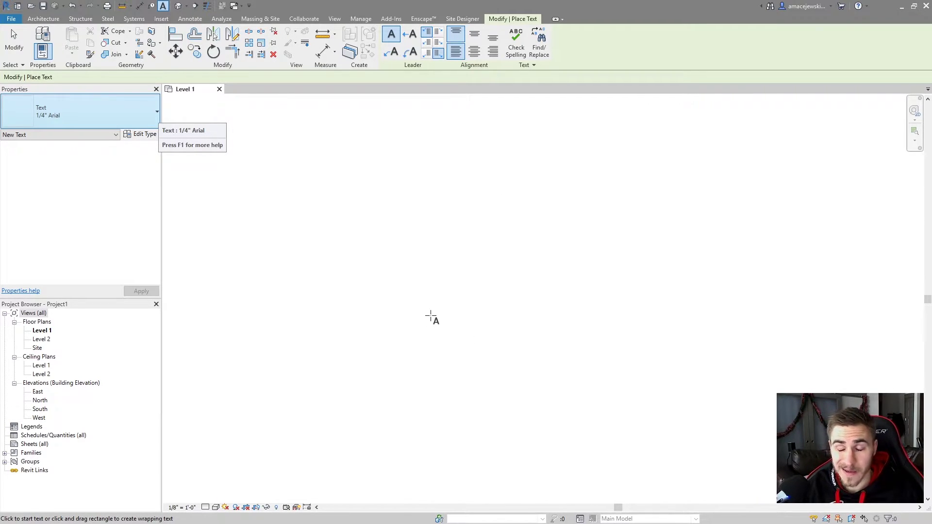
left_click(468, 272)
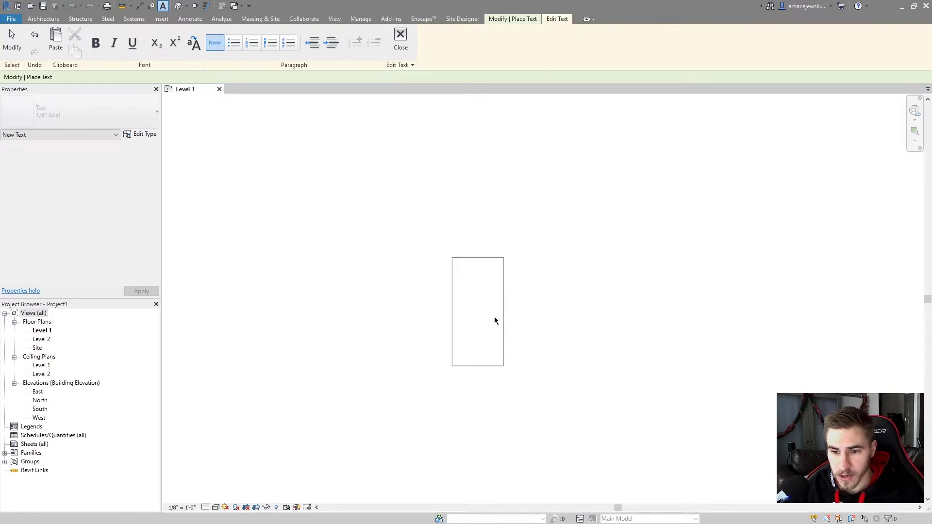
middle_click_drag(496, 312, 466, 308)
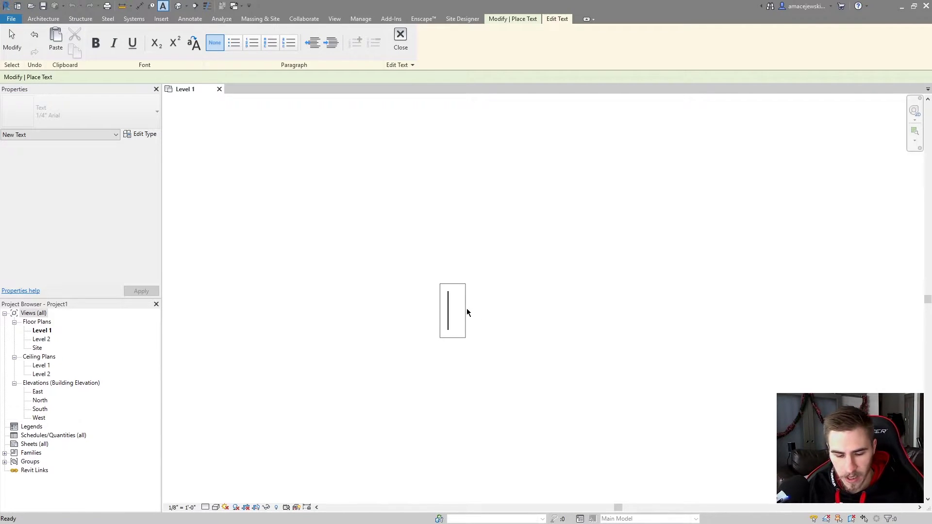
type("Example")
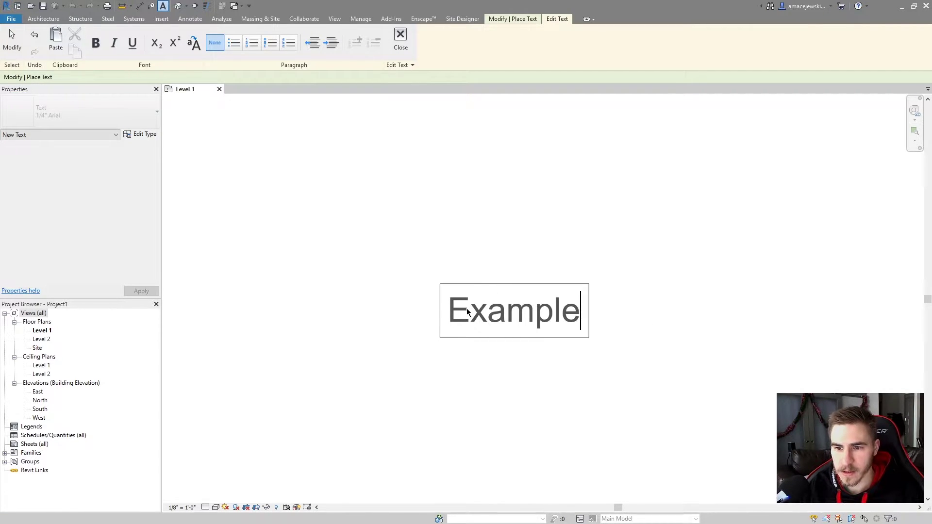
left_click(506, 398)
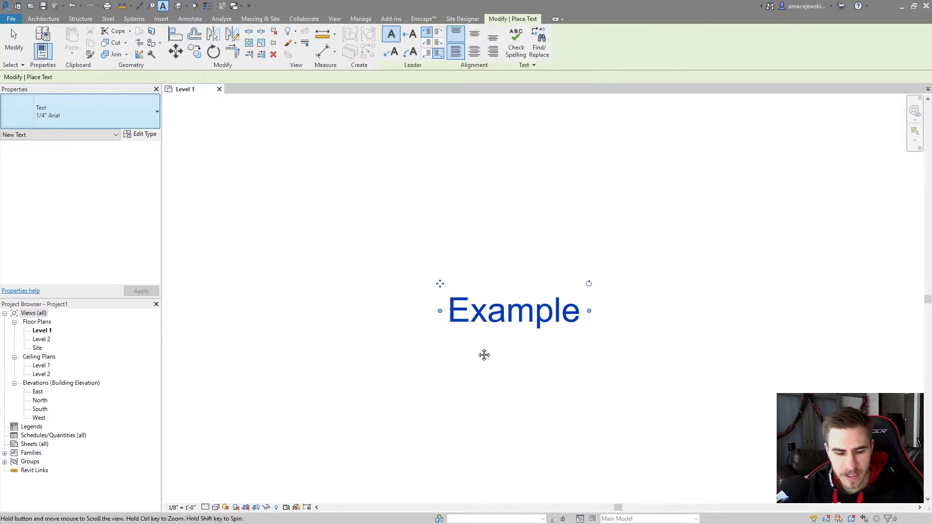
key("Escape")
left_click(464, 322)
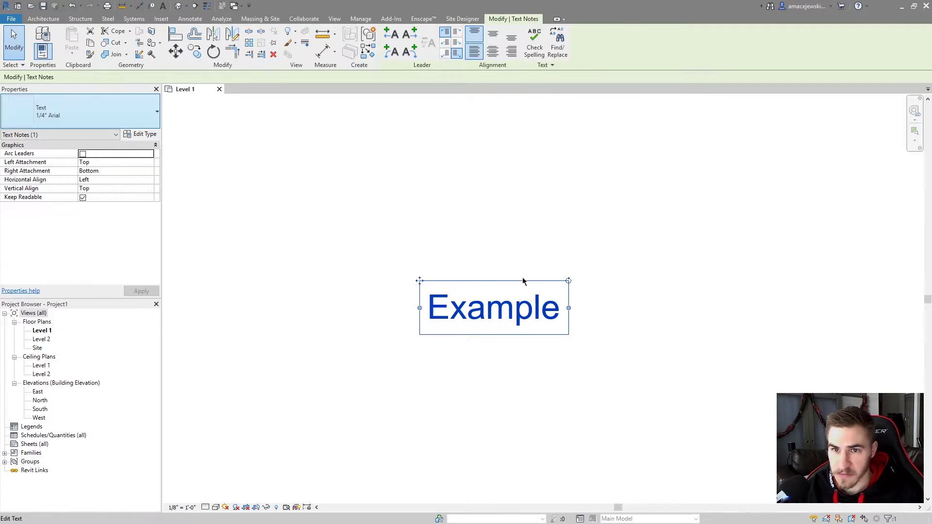
left_click(468, 254)
left_click(488, 300)
left_click(498, 244)
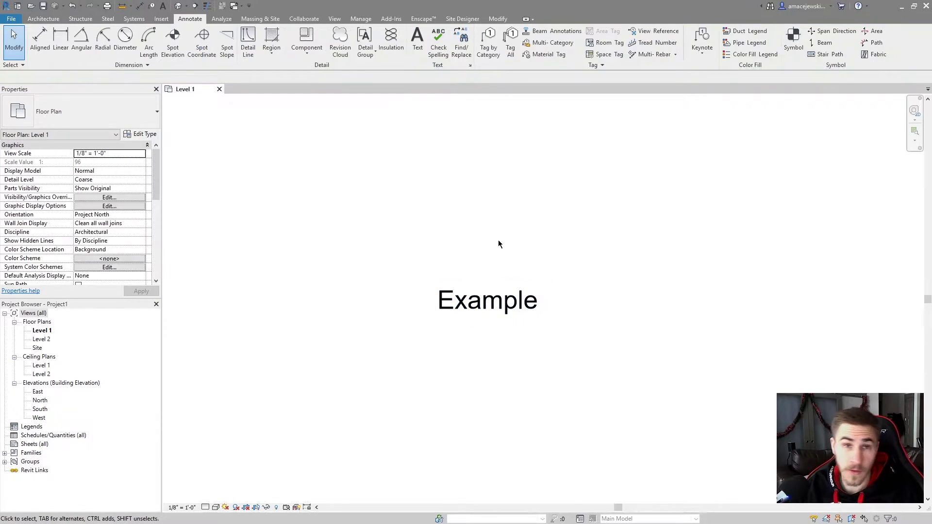
Step: Add three straight leaders to the left side of the "Example" note and one to its right side
left_click(487, 274)
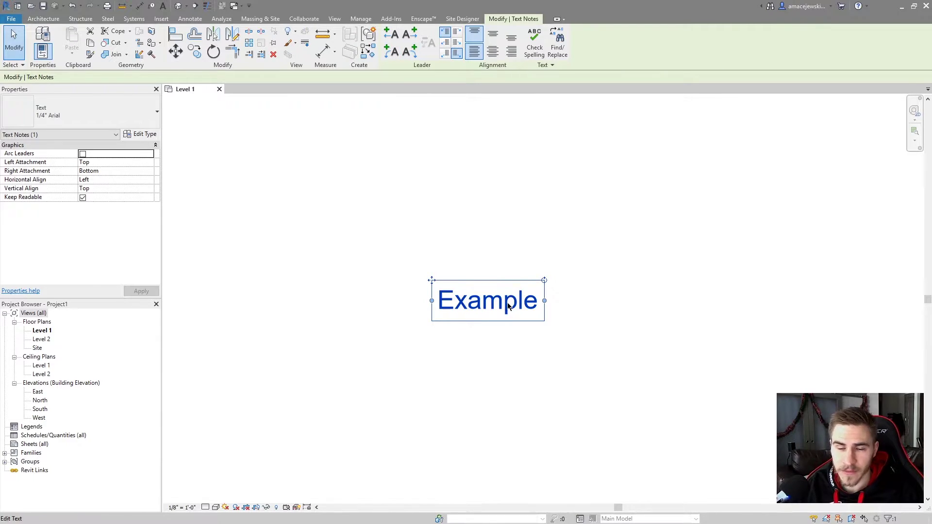
left_click(391, 34)
left_click(410, 34)
left_click(475, 241)
left_click(467, 253)
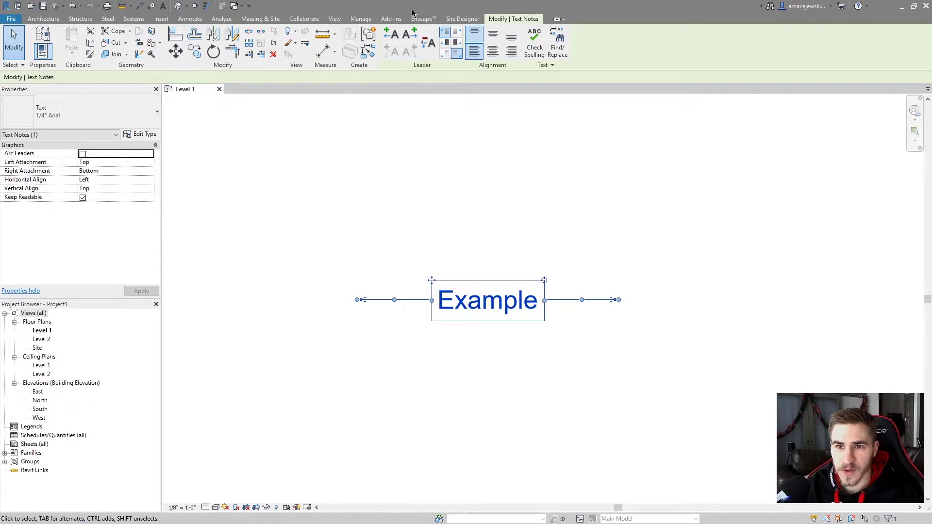
left_click(391, 34)
left_click(392, 34)
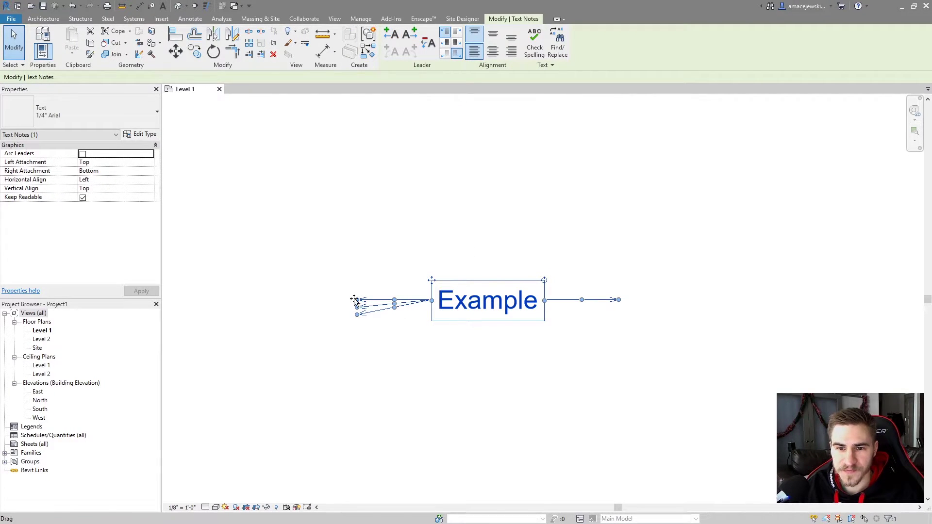
Step: Pull two of the left leaders' arrowheads up and outward above the note, and shift their shared elbow horizontally in line with the text
left_click_drag(354, 301, 321, 177)
left_click_drag(377, 239, 296, 221)
left_click_drag(372, 262, 376, 299)
left_click(404, 342)
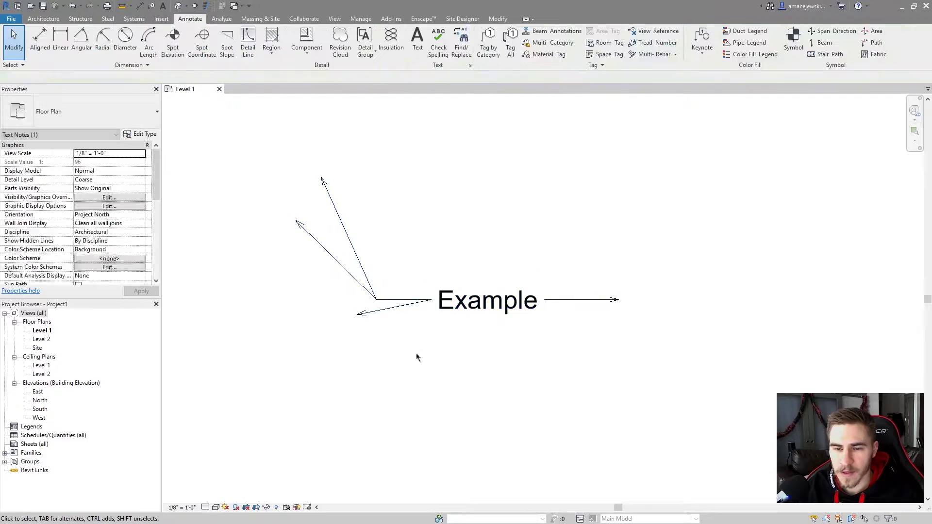
Step: Resize the text note's box by moving both its left and right edges further left
left_click(365, 312)
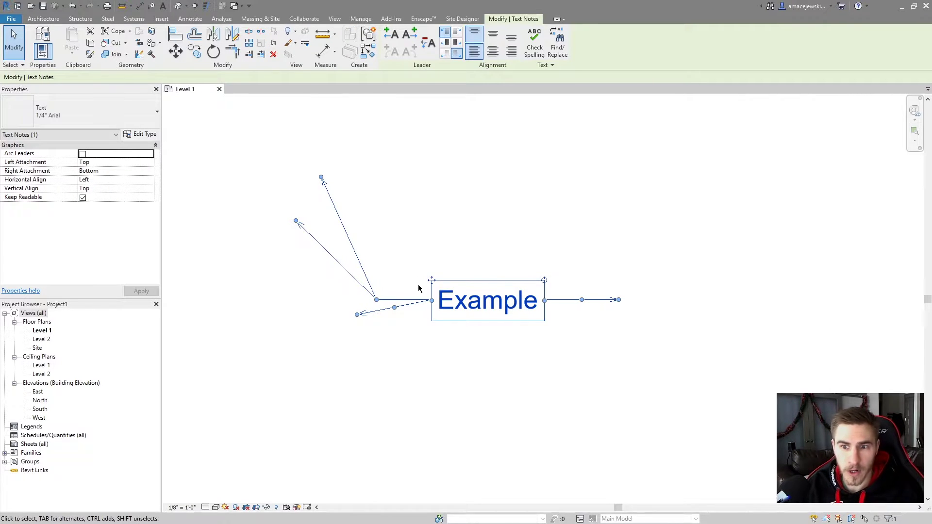
left_click_drag(431, 300, 400, 301)
left_click_drag(544, 301, 520, 304)
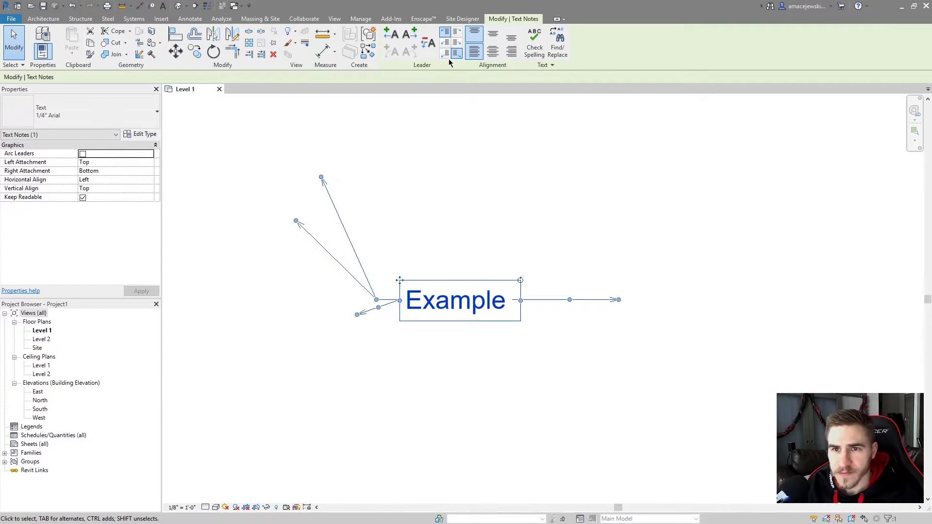
Step: Set the text note's left leader attachment to Middle
scroll(461, 316, "up", 2)
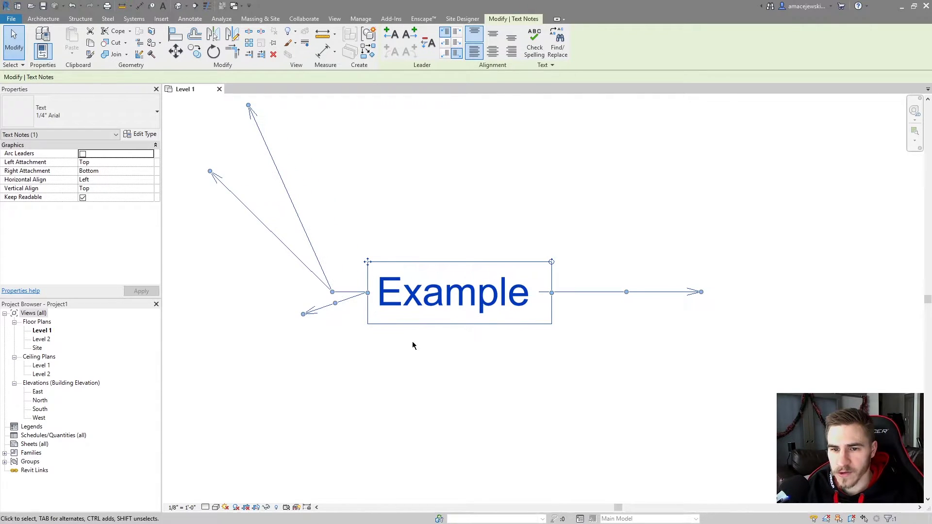
left_click(397, 348)
left_click(443, 299)
scroll(402, 297, "up", 1)
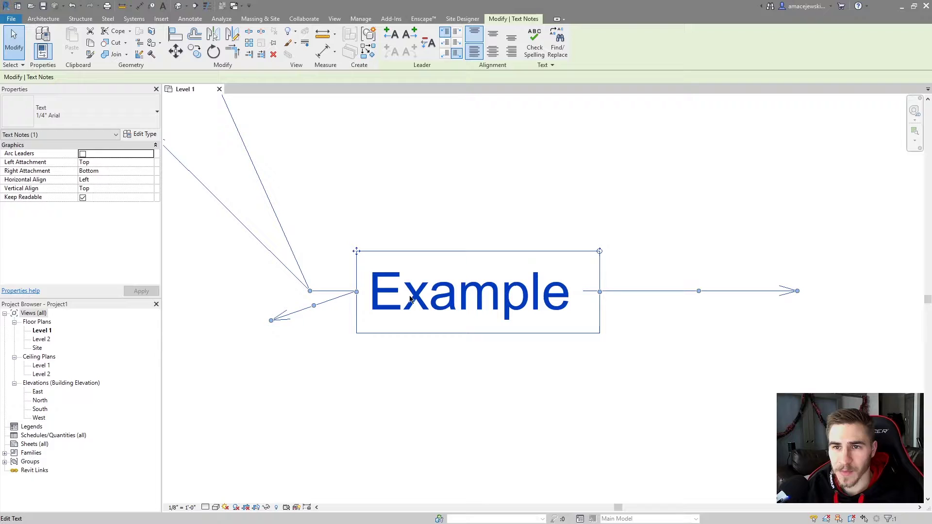
scroll(495, 218, "down", 2)
left_click(447, 44)
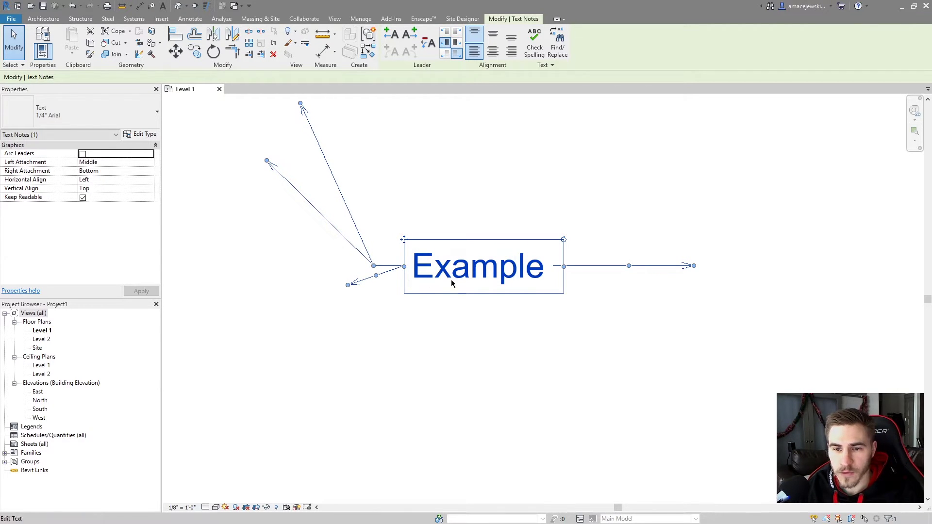
Step: Add a second line reading "Text" to the "Example" note and finish editing with the note still selected
left_click(544, 275)
key("Return")
type("Text")
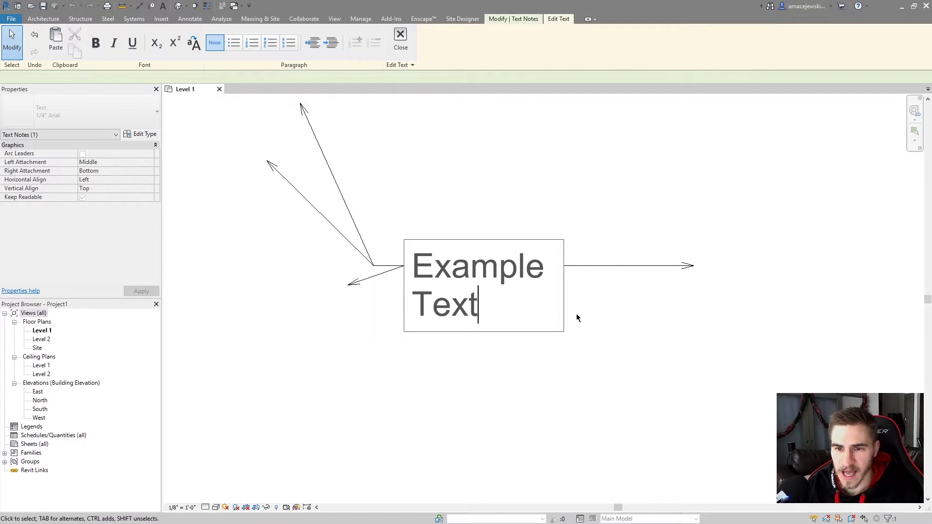
left_click(649, 325)
left_click(433, 267)
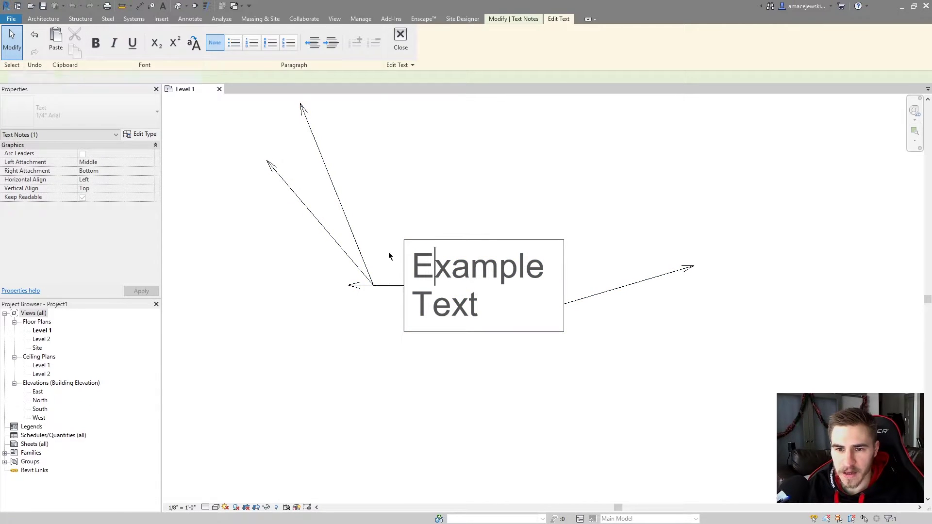
left_click(371, 286)
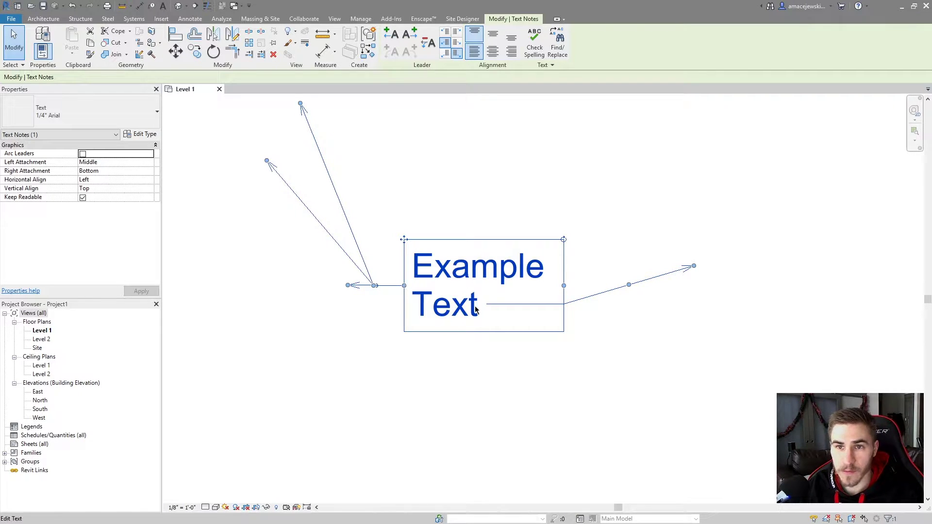
Step: Try the left leader attachment at Top and Bottom, and settle on Middle for both the left and right attachments
left_click(445, 32)
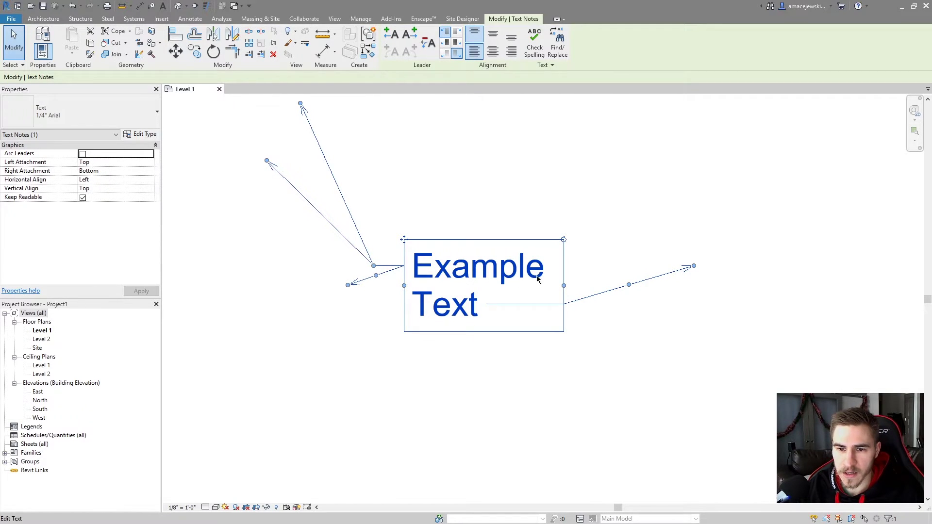
left_click(445, 55)
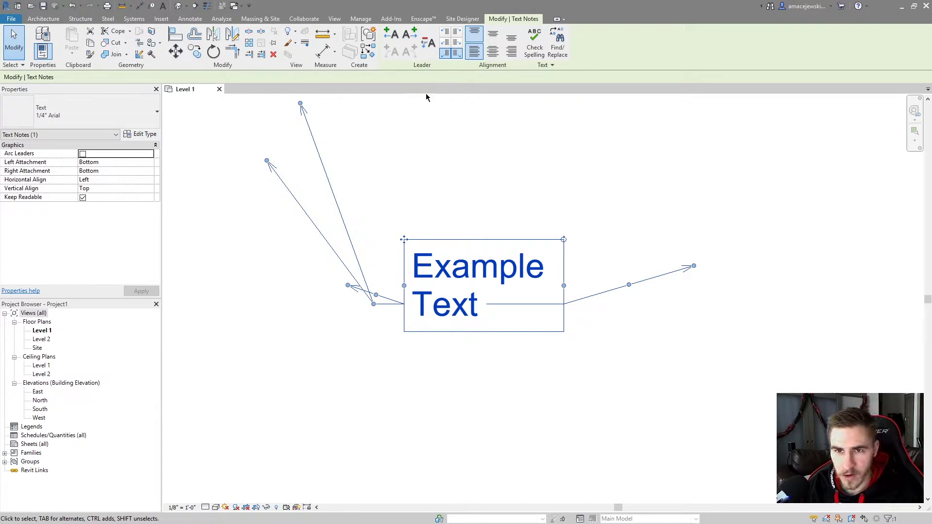
left_click(445, 43)
left_click(456, 43)
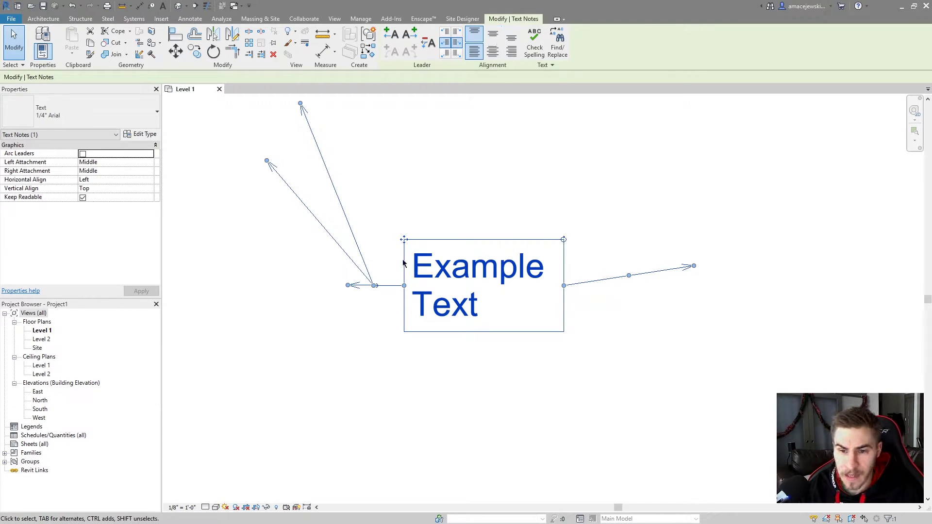
Step: Try other vertical alignments on the text note, including Bottom, and return it to Top
left_click(511, 36)
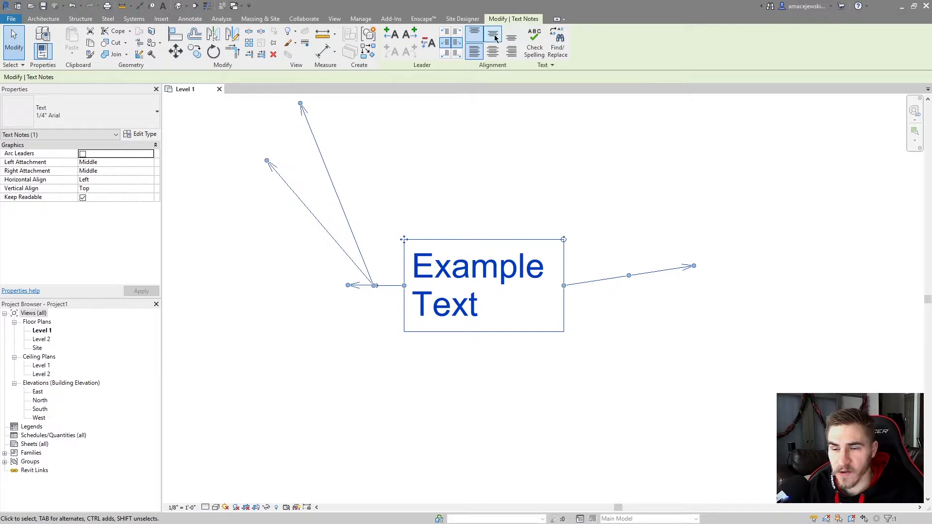
left_click(494, 37)
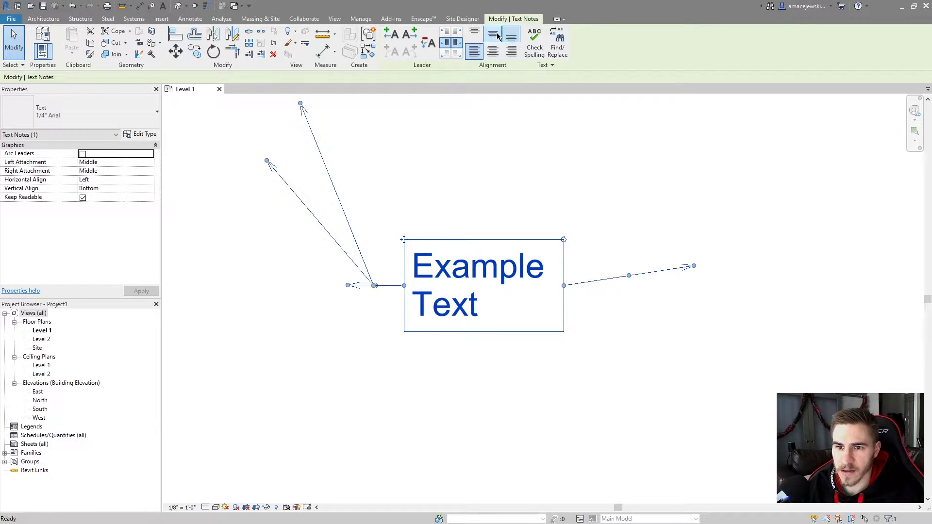
left_click(475, 33)
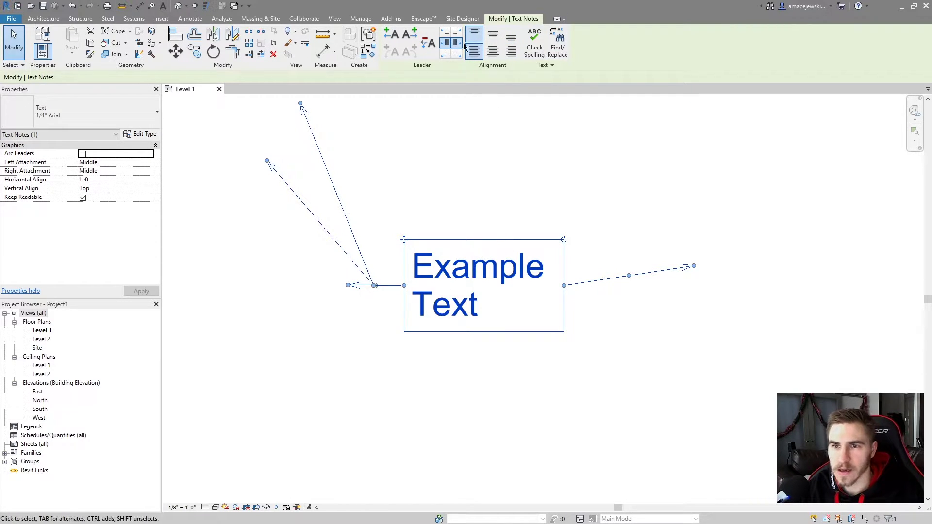
Step: Try the Center and Right horizontal alignments on the text note and return it to Left
left_click(491, 52)
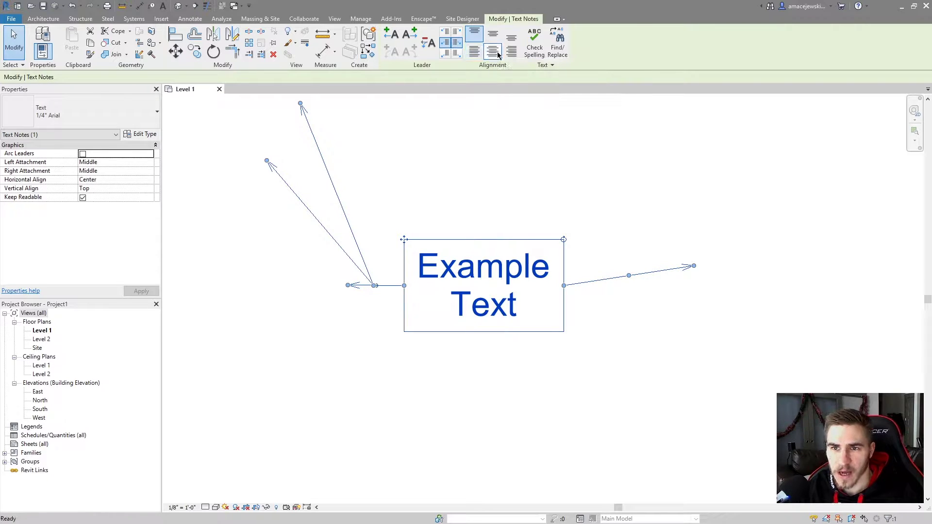
left_click(511, 51)
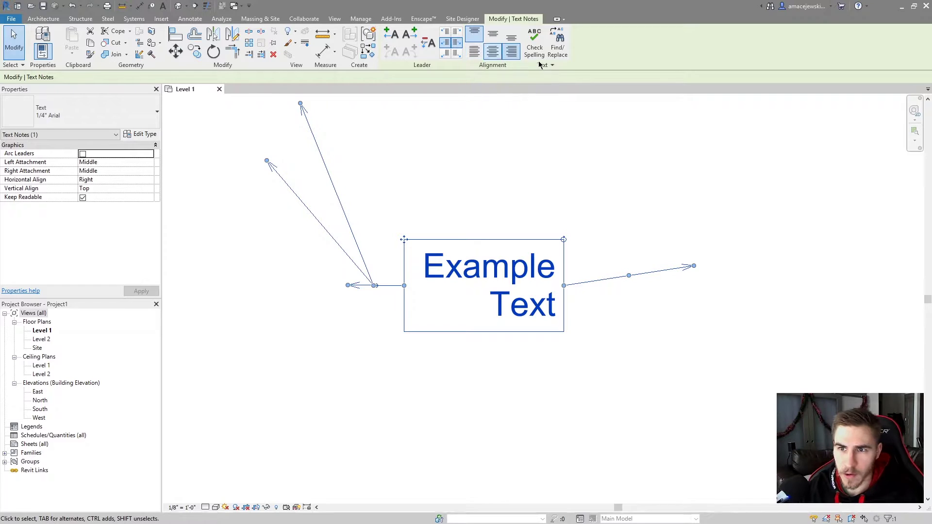
left_click(477, 54)
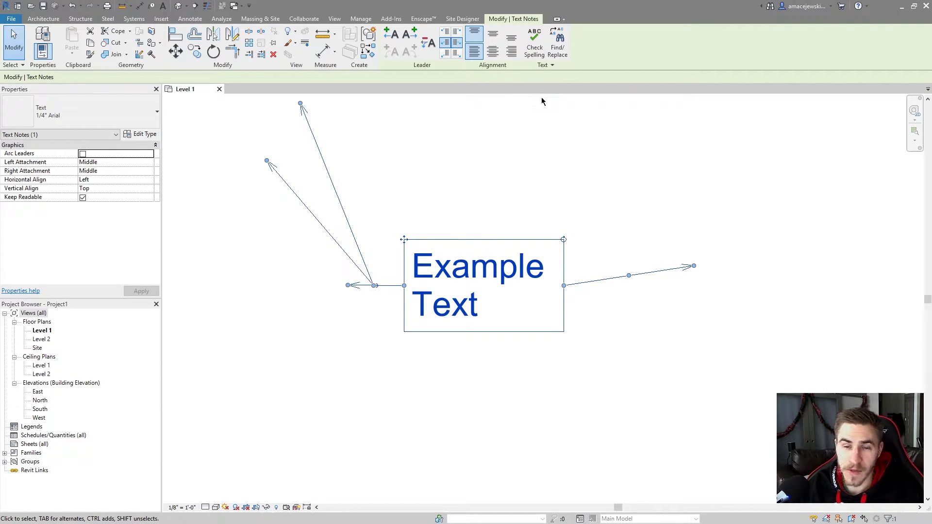
Step: Run a spelling check on the selected text note, close the report and deselect the note
left_click(534, 44)
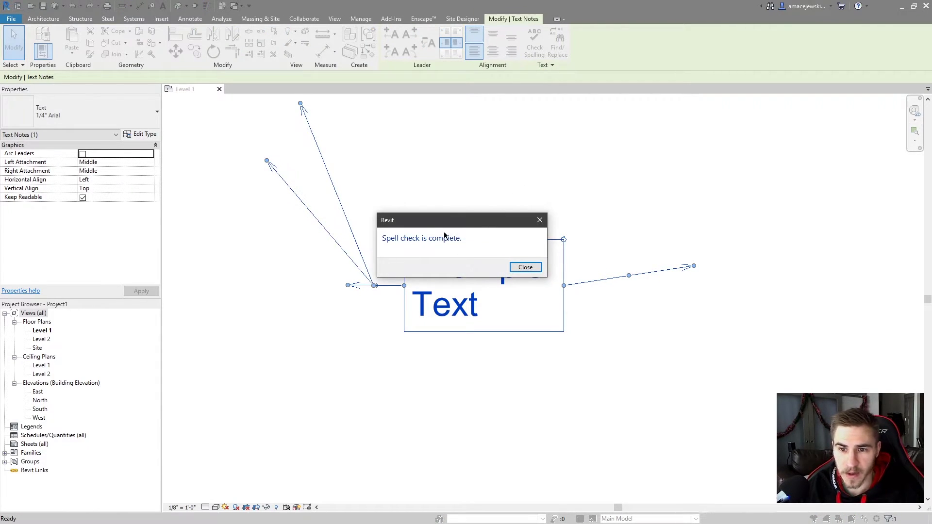
left_click(524, 267)
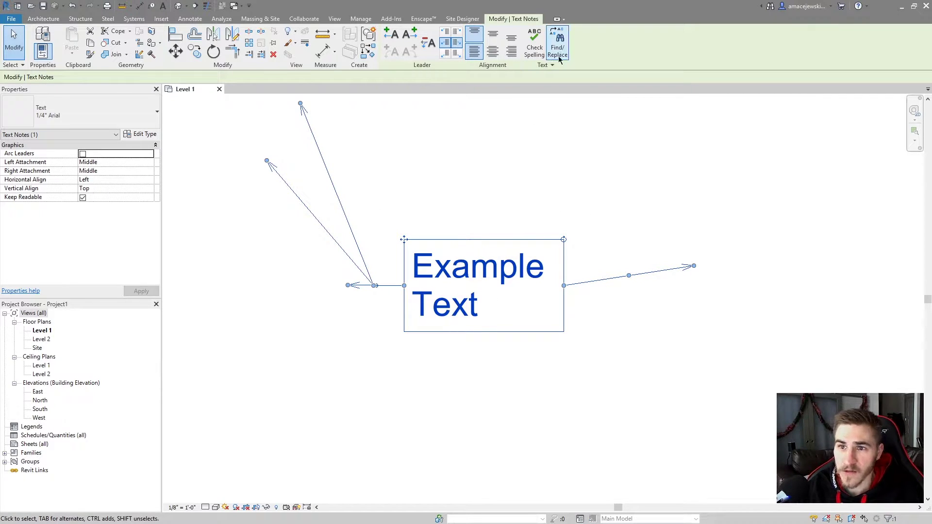
left_click(504, 138)
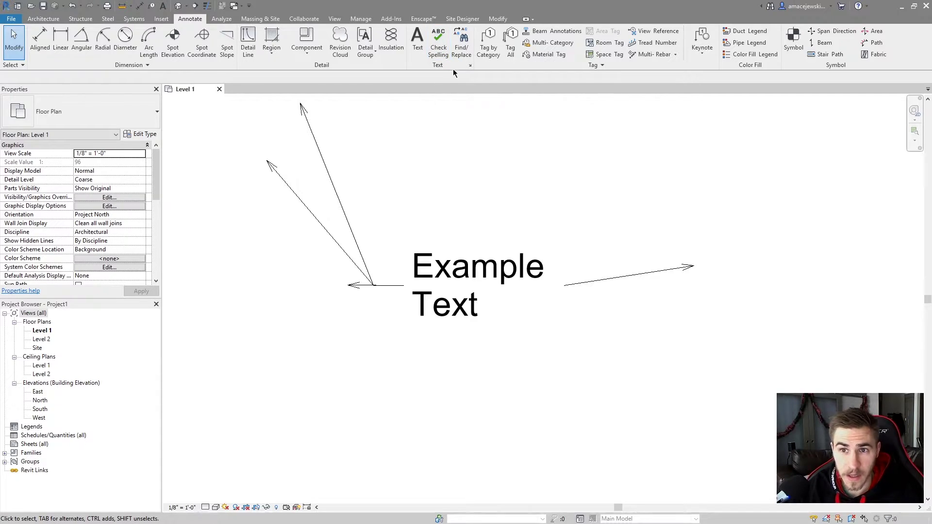
Step: Find all occurrences of "example" across the entire project with Find/Replace, keeping the dialog clear of the note
left_click(460, 48)
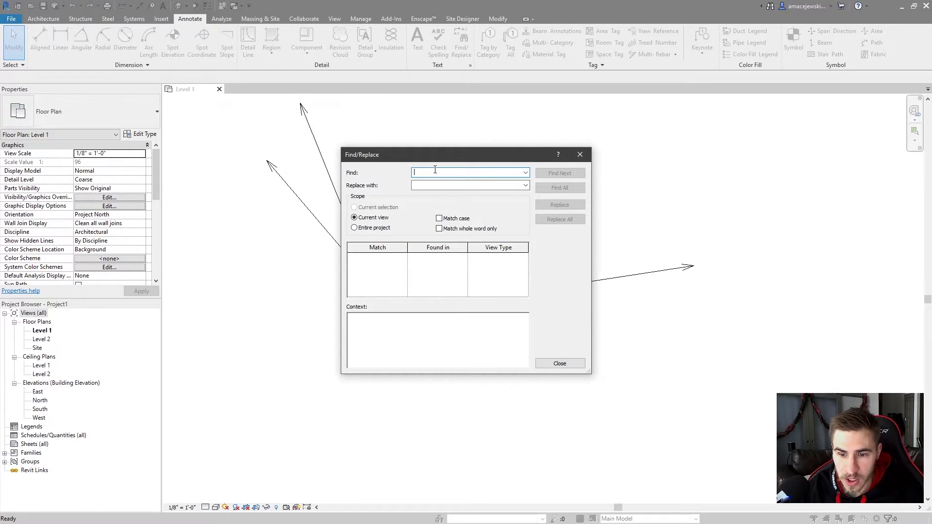
type("example")
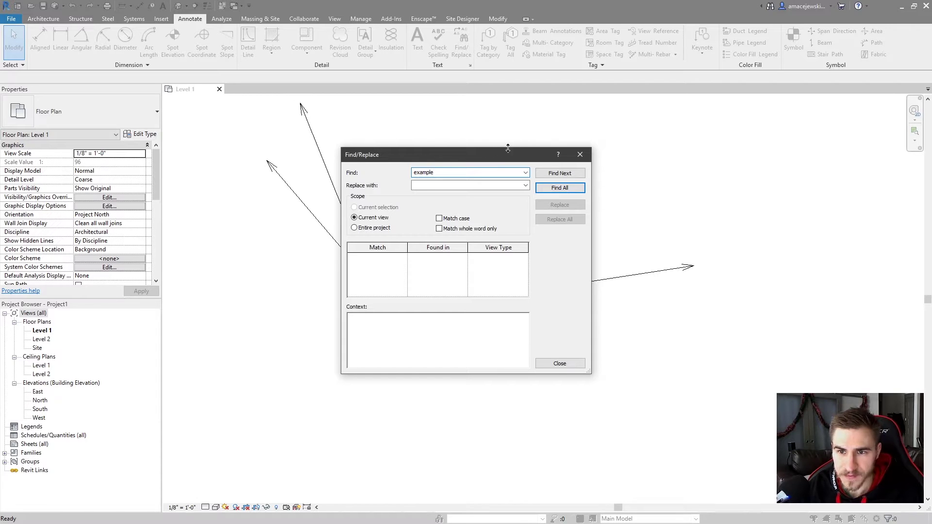
left_click_drag(505, 150, 742, 141)
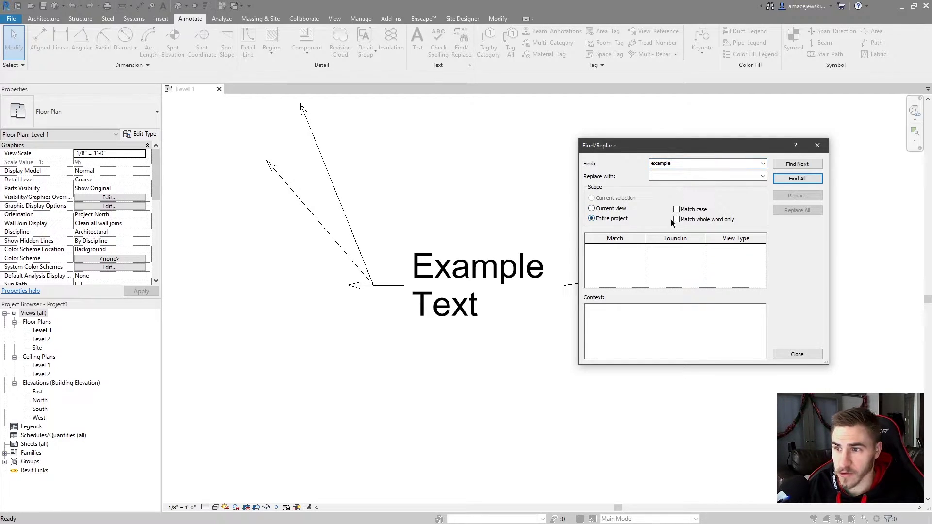
left_click(797, 178)
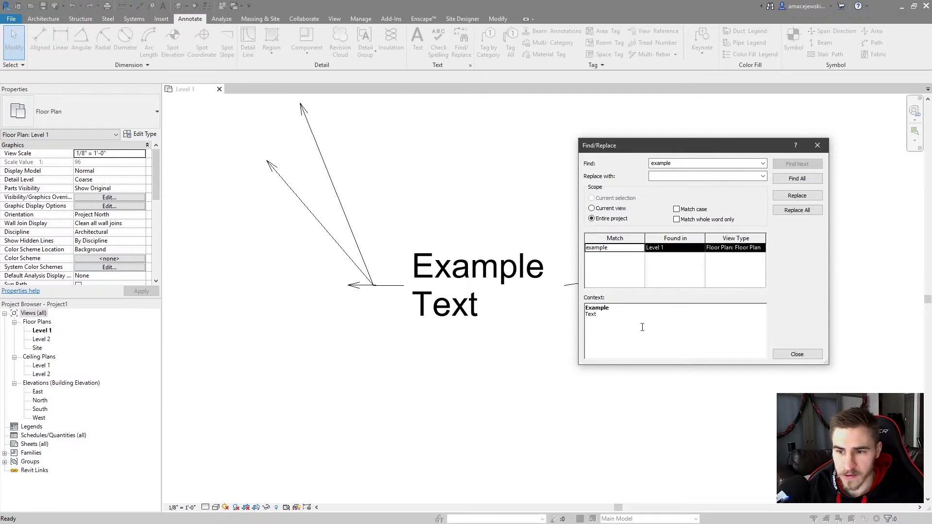
Step: Try replacing "example" with "Test" in the text note using Find/Replace, and undo the replacement
left_click(619, 312)
left_click(679, 177)
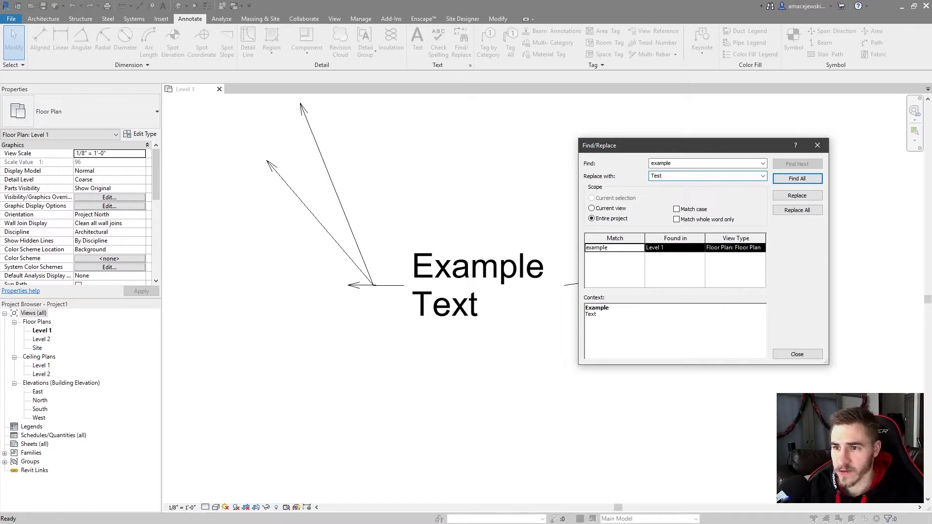
left_click(797, 195)
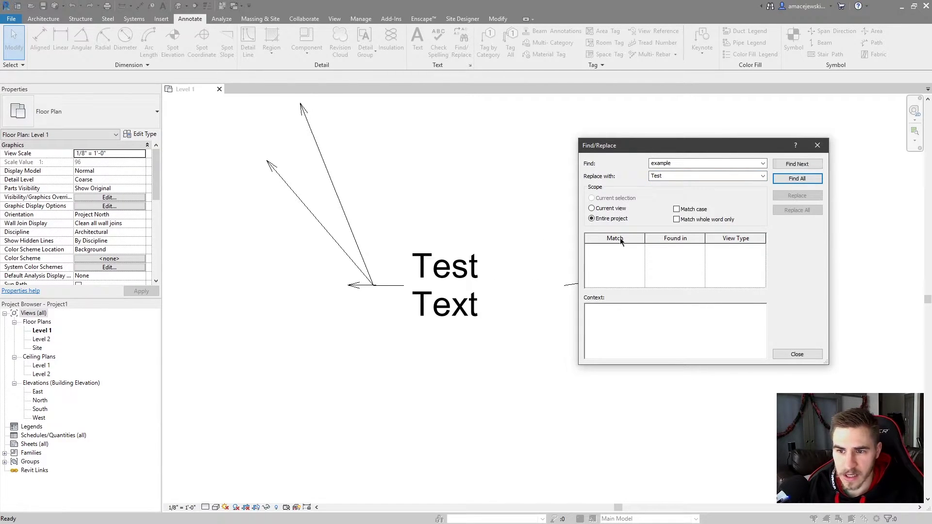
left_click(816, 355)
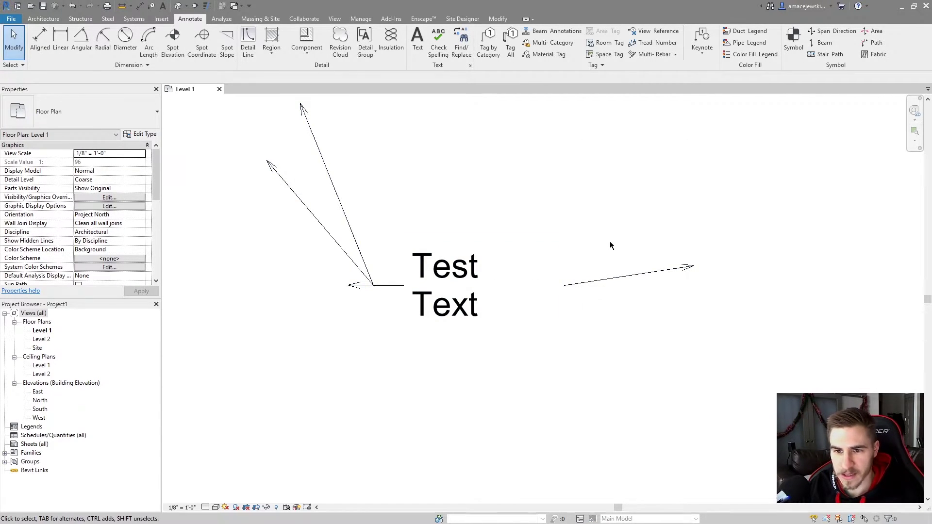
key("ctrl+z")
left_click(564, 228)
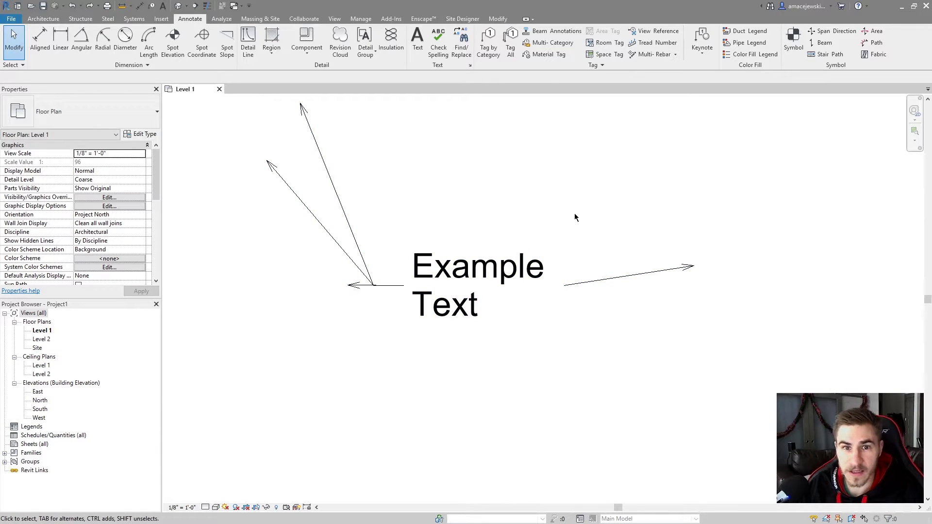
Step: Remove all leaders from the text note and add one straight leader on its left side
scroll(555, 291, "down", 1)
left_click(490, 286)
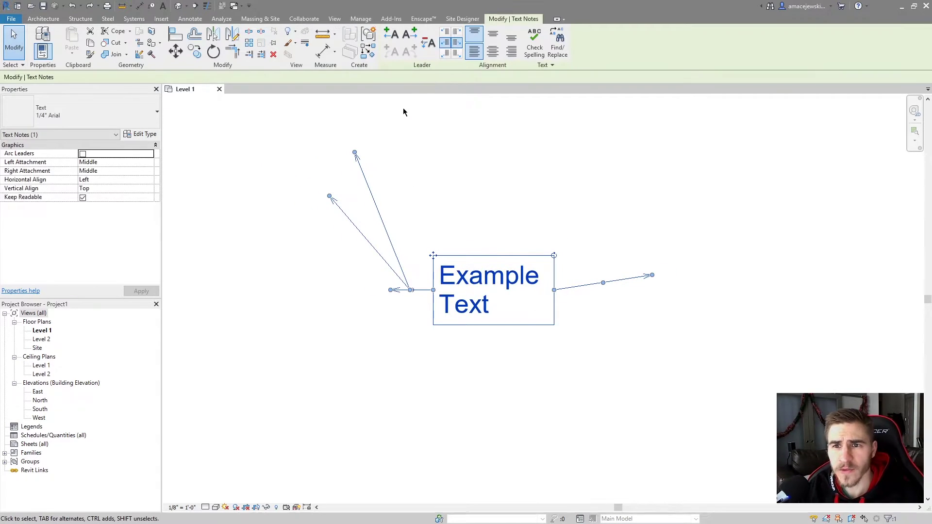
left_click(428, 44)
left_click(428, 43)
left_click(428, 43)
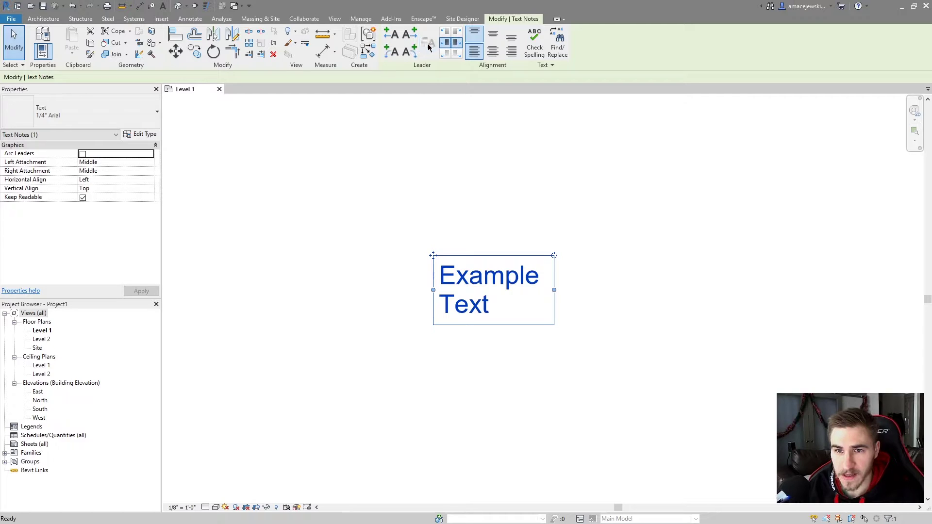
left_click(390, 33)
left_click(417, 108)
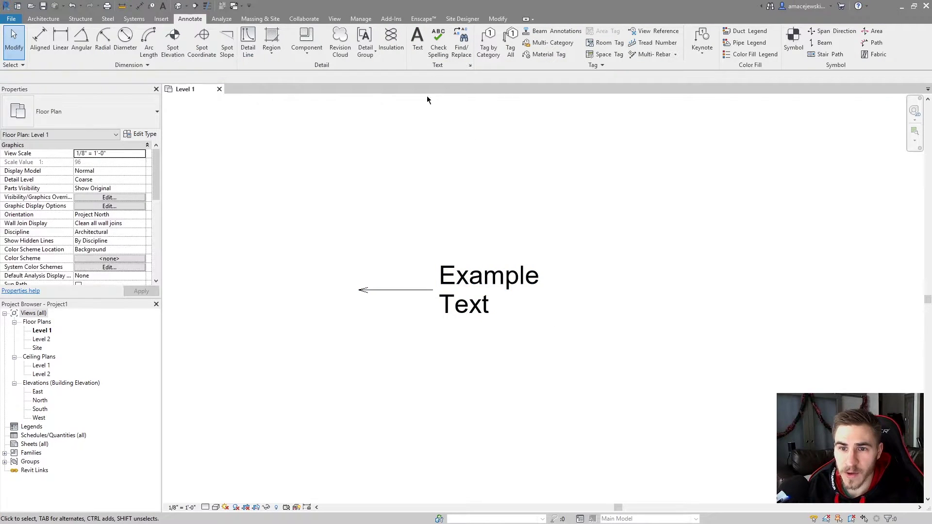
Step: Widen the text note, remove the line break so it reads "Example Text" on one line, and trim the box's excess width
left_click(470, 290)
left_click_drag(555, 291, 608, 292)
double_click(535, 278)
left_click(544, 276)
key("Delete")
left_click(701, 243)
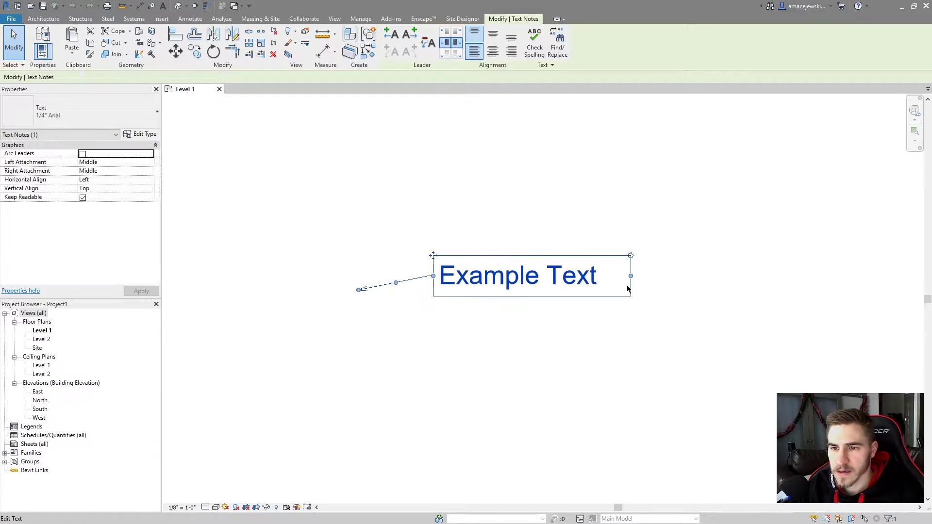
left_click_drag(632, 275, 611, 275)
left_click(588, 208)
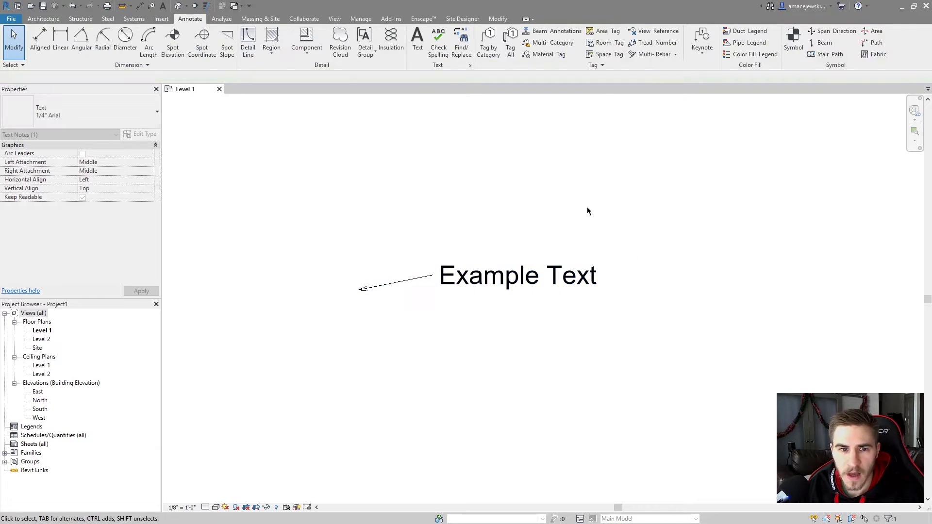
Step: Level the leader's arrow end with the text so the leader runs horizontally, and deselect the note
left_click(509, 274)
left_click_drag(358, 290, 378, 275)
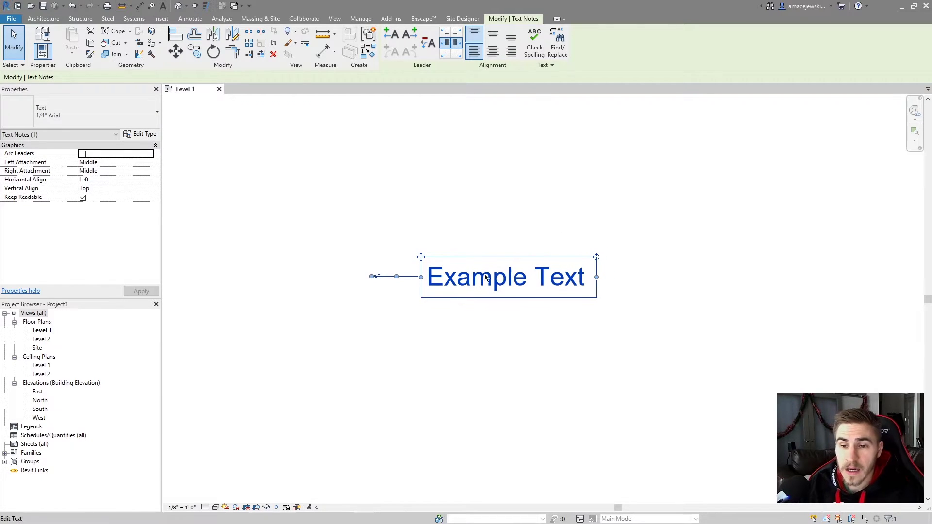
left_click(478, 209)
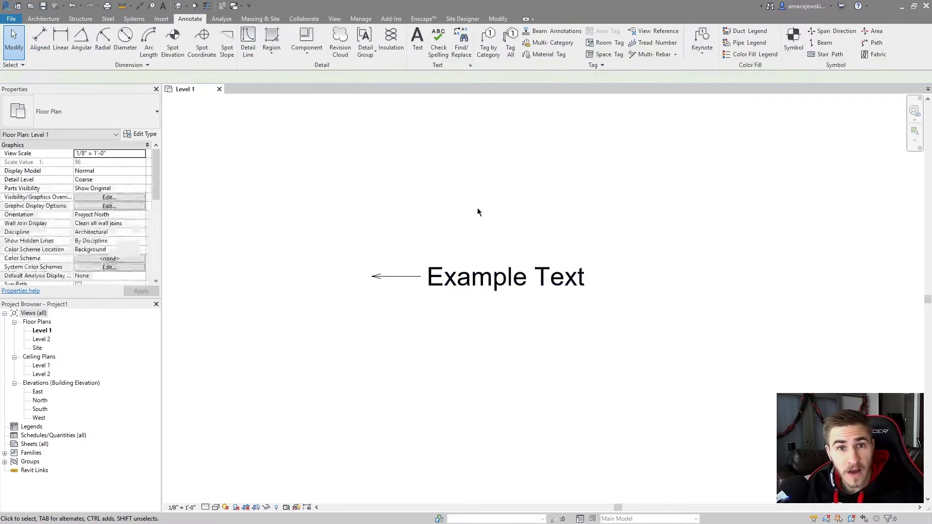
Step: Review the text types available for the "Example Text" note, keeping the current type
left_click(480, 273)
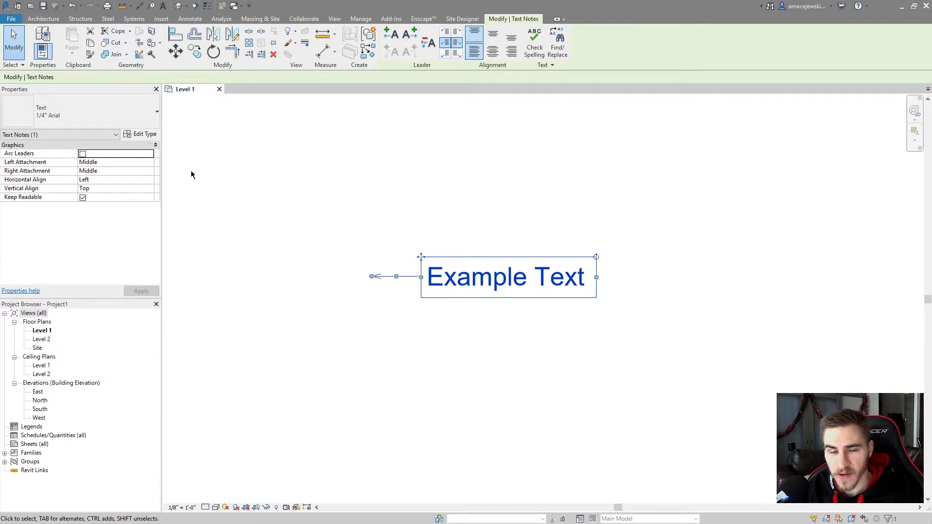
left_click(116, 111)
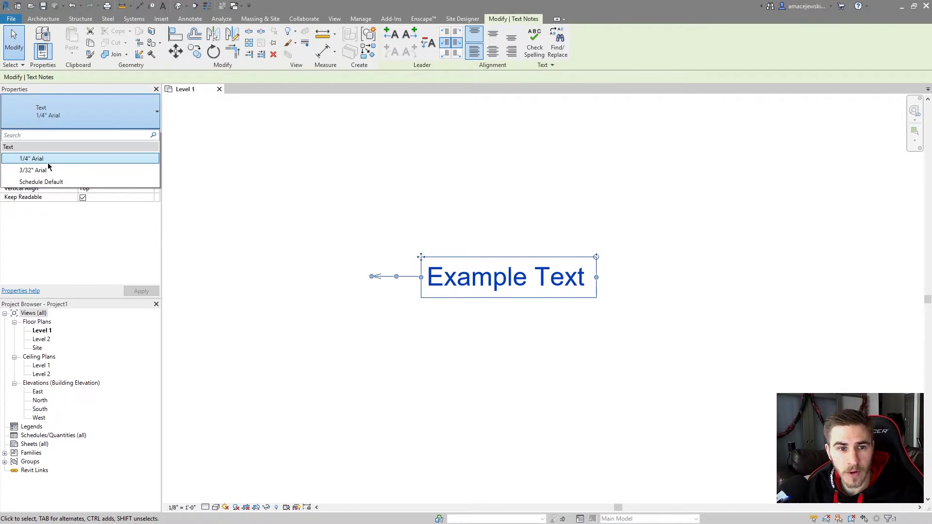
left_click(129, 271)
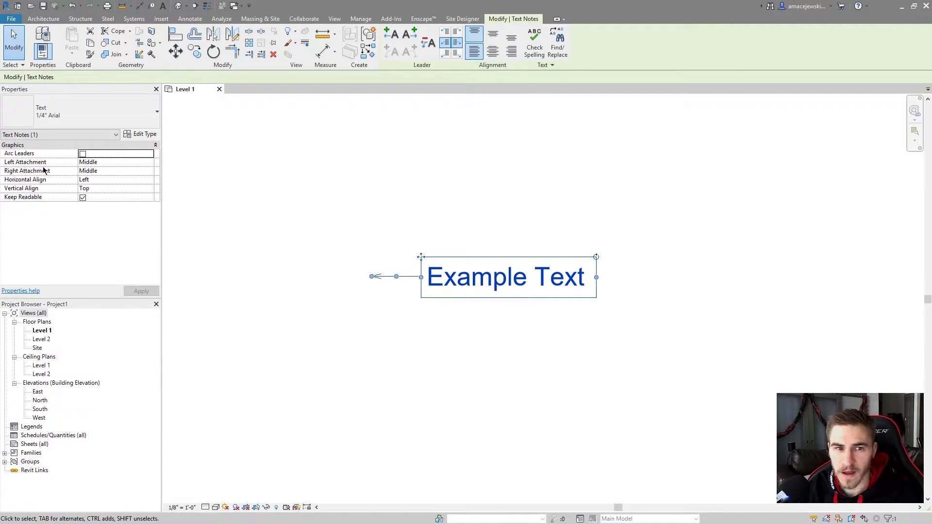
Step: Set the text note's Left Attachment to Top and its Right Attachment to Bottom
left_click(95, 167)
left_click(149, 163)
left_click(102, 171)
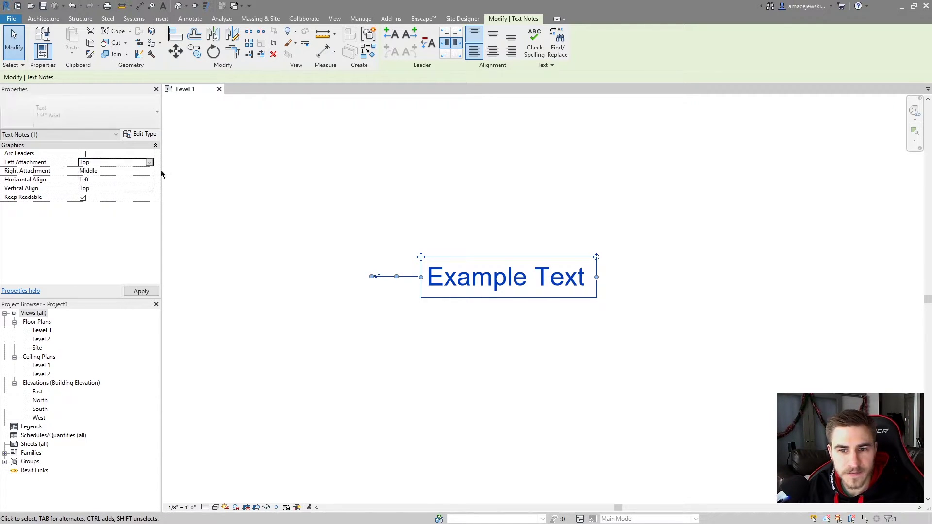
left_click(148, 172)
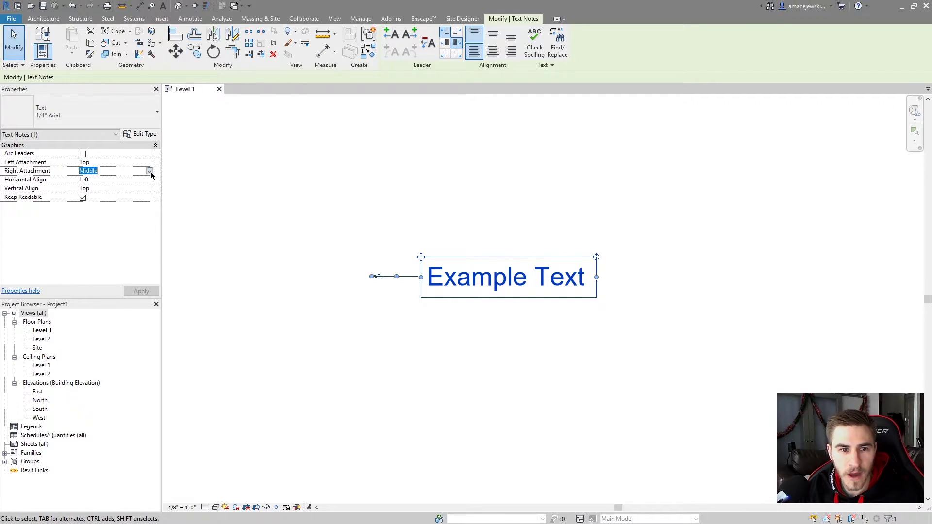
left_click(149, 172)
left_click(104, 193)
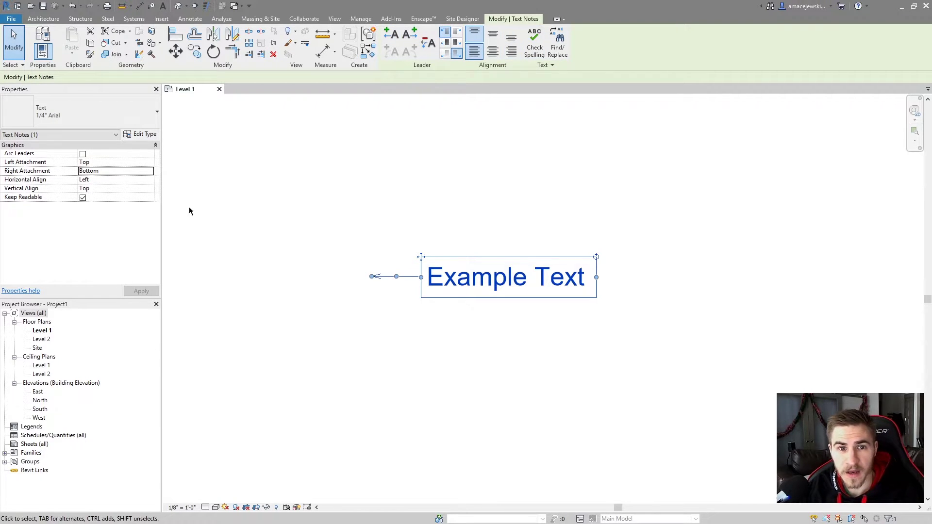
Step: Change the color of the note's 1/4" Arial text type to Red and deselect the note
left_click(141, 134)
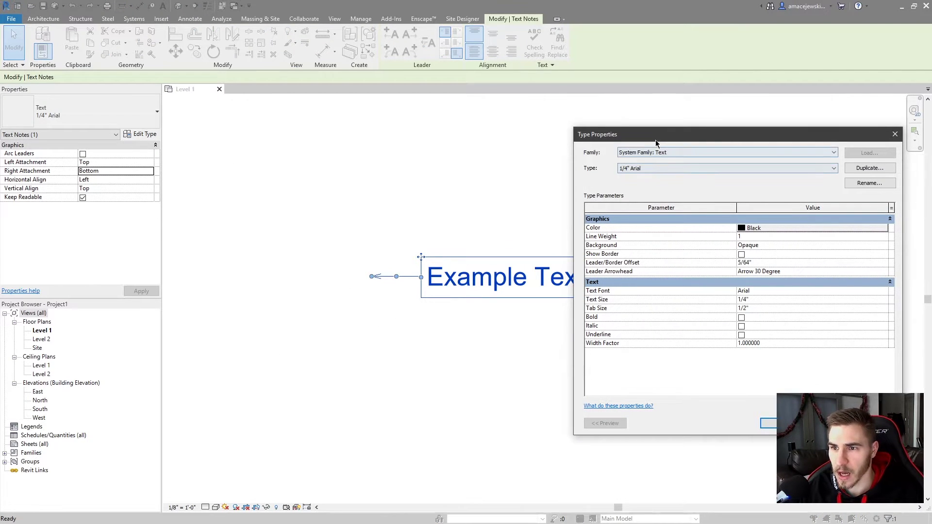
left_click_drag(657, 141, 686, 138)
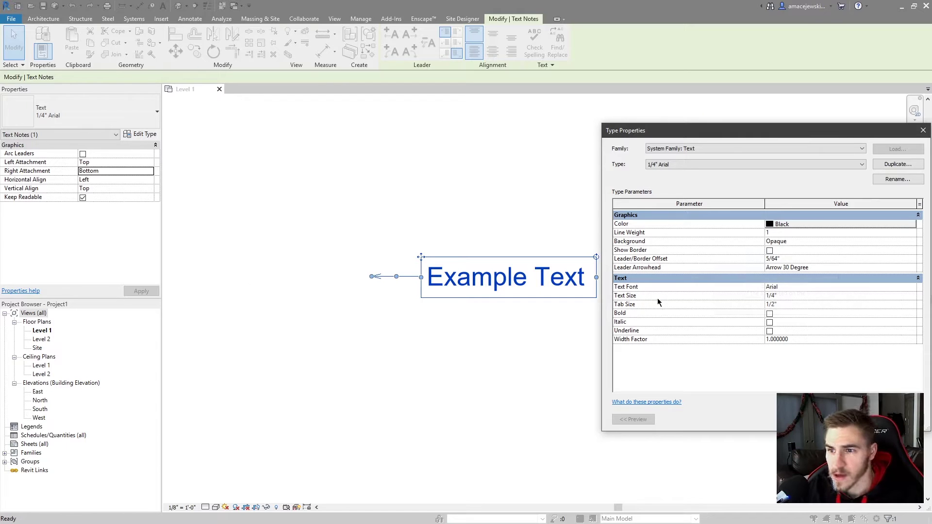
left_click(806, 224)
left_click(665, 222)
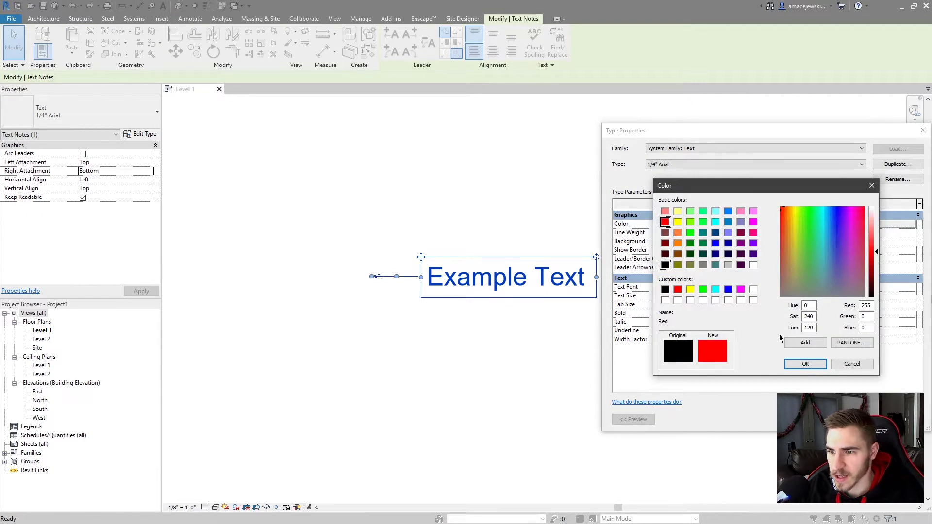
left_click(805, 364)
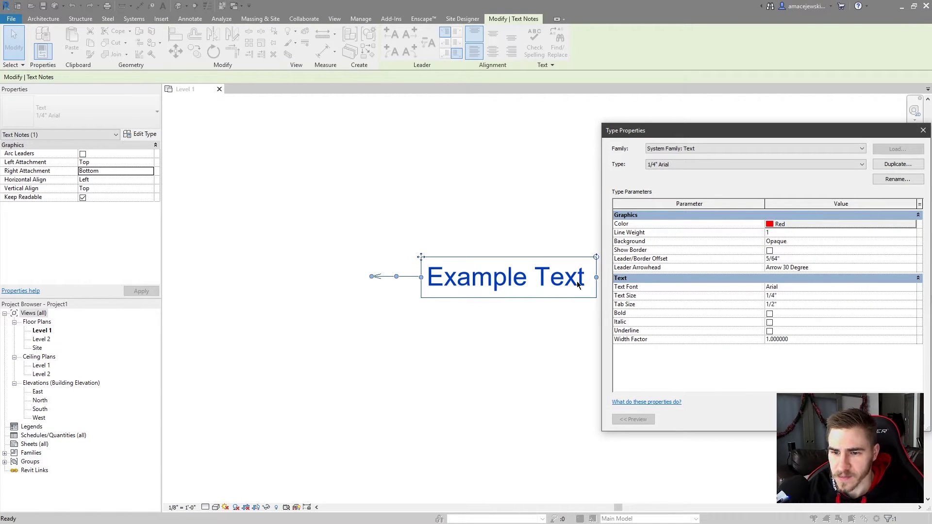
left_click(825, 419)
left_click(634, 319)
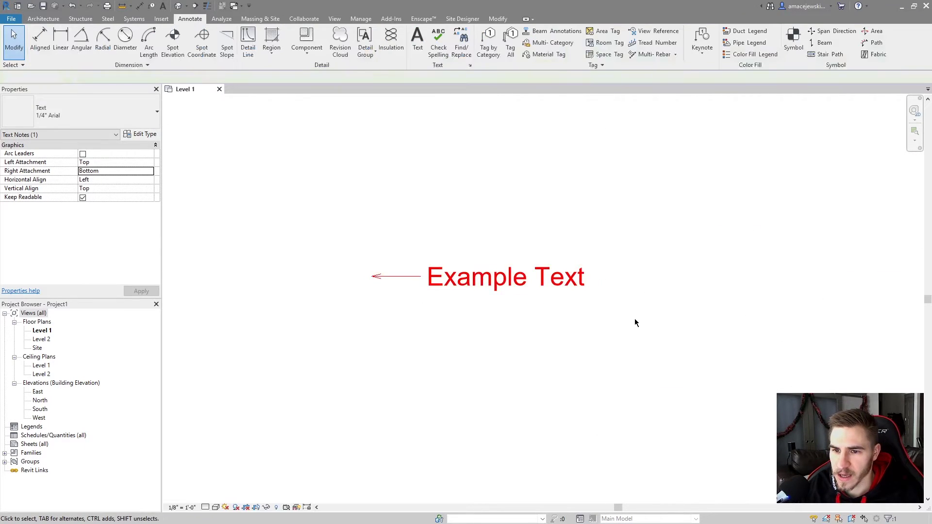
Step: Undo the red text color and move the "Example Text" note with its leader to the left
left_click(475, 282)
left_click(370, 285)
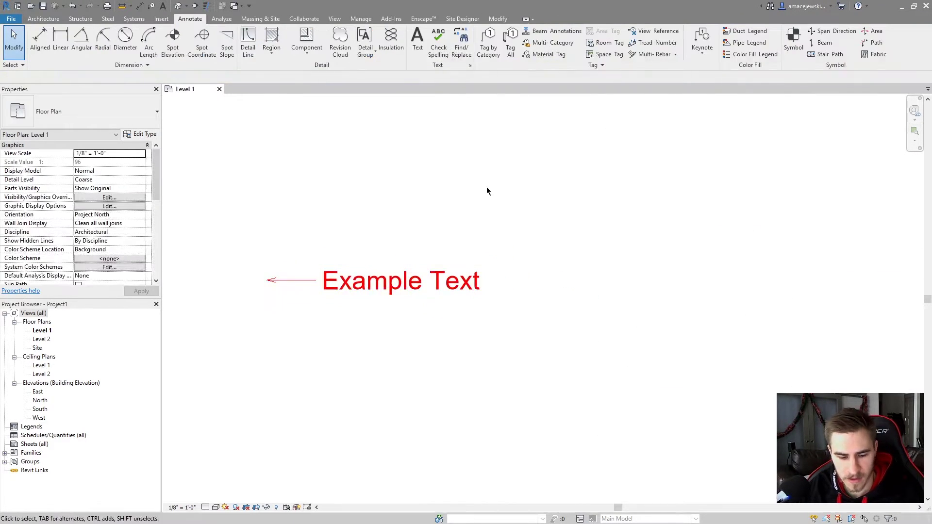
left_click(488, 277)
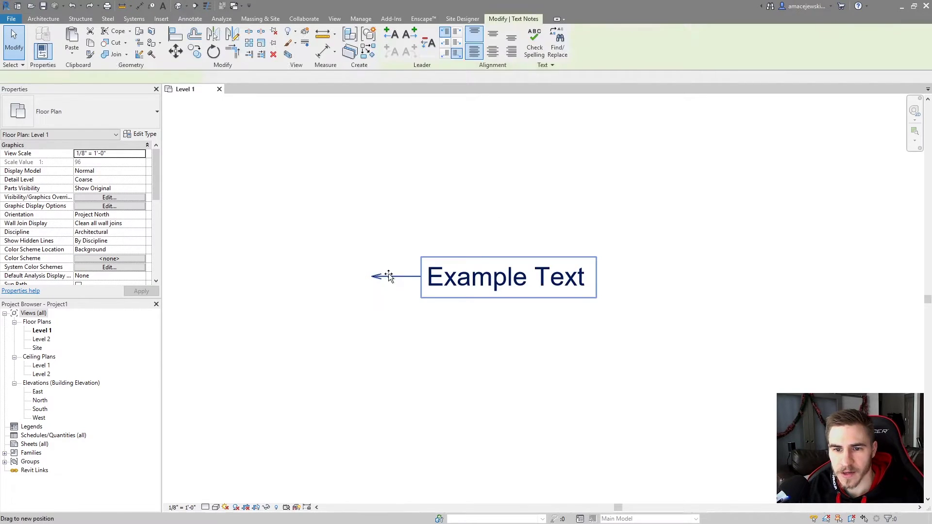
left_click_drag(488, 277, 372, 284)
Step: Turn on Show Border and set Line Weight to 10 for the note's text type, applying the changes
left_click(141, 134)
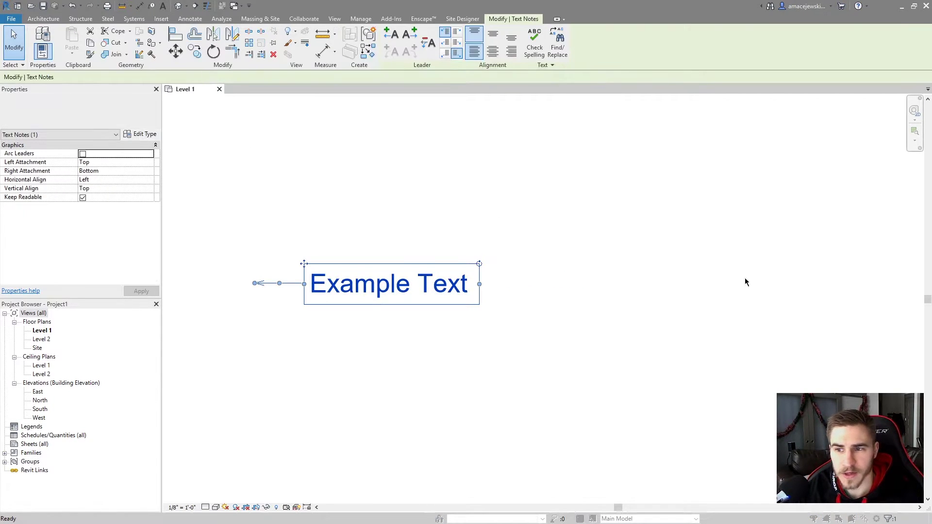
left_click_drag(699, 131, 652, 130)
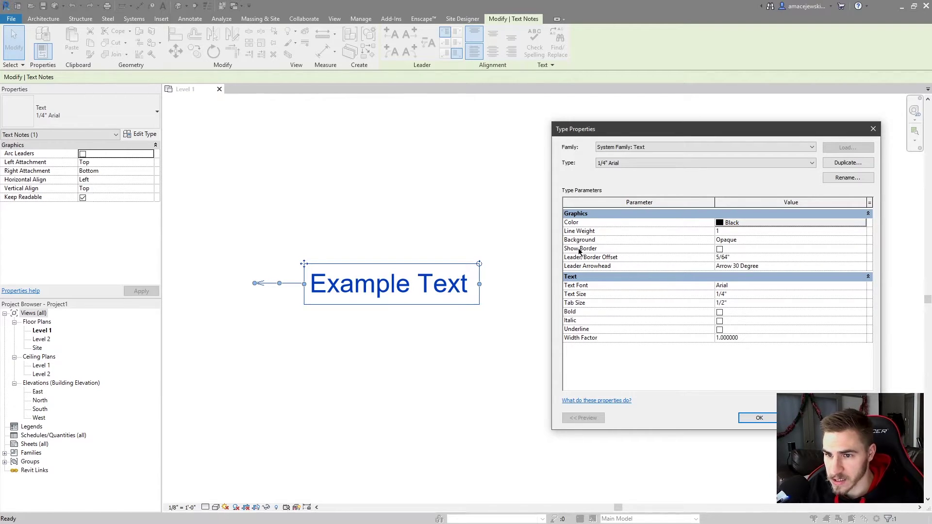
left_click(719, 249)
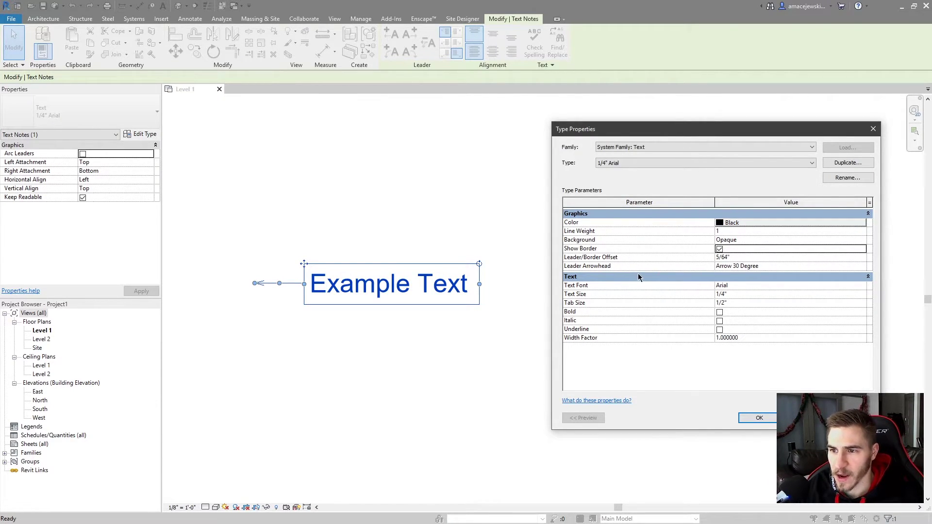
left_click(747, 232)
type("10")
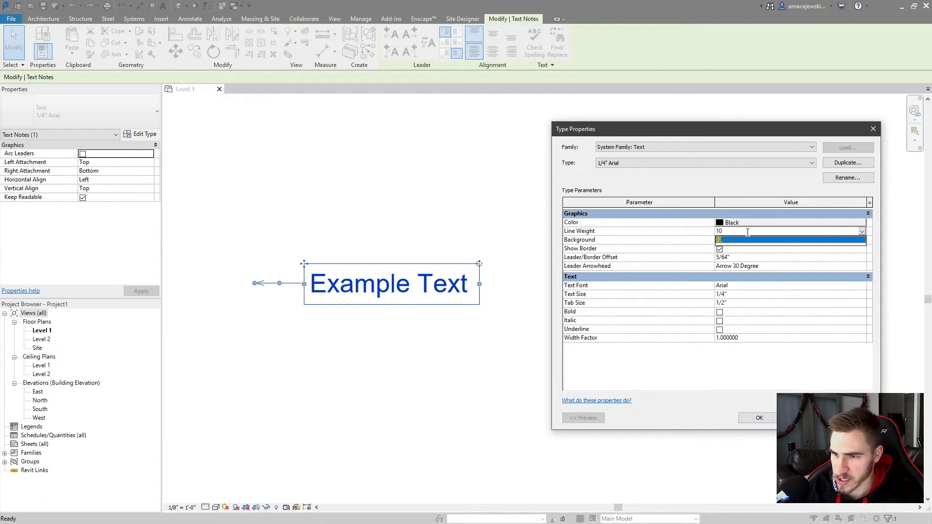
key("Return")
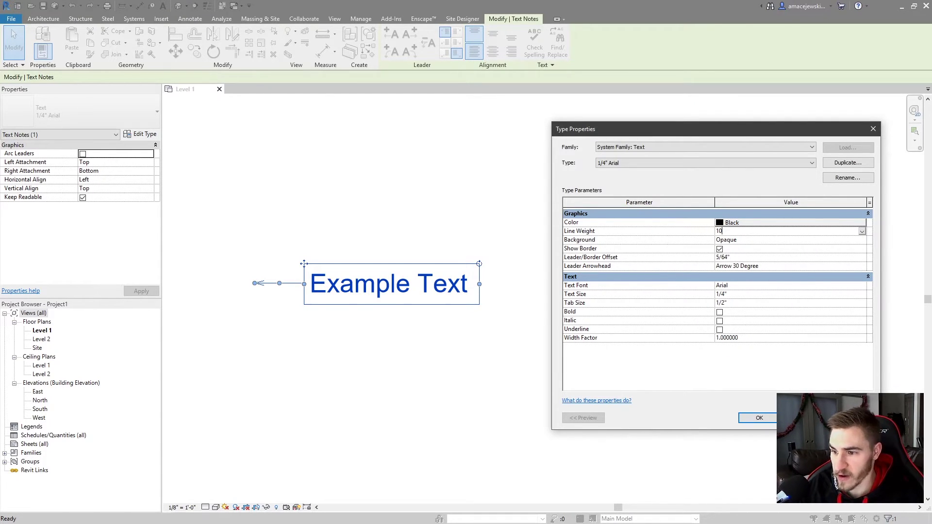
left_click(838, 418)
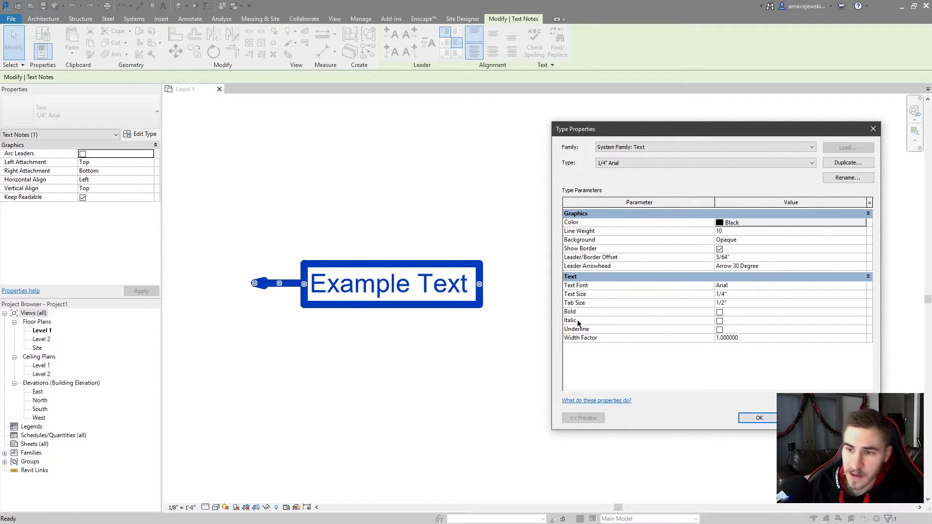
Step: Return the text type's Line Weight to 1, turn off Show Border and accept the type properties with an Opaque background
left_click(747, 232)
type("1")
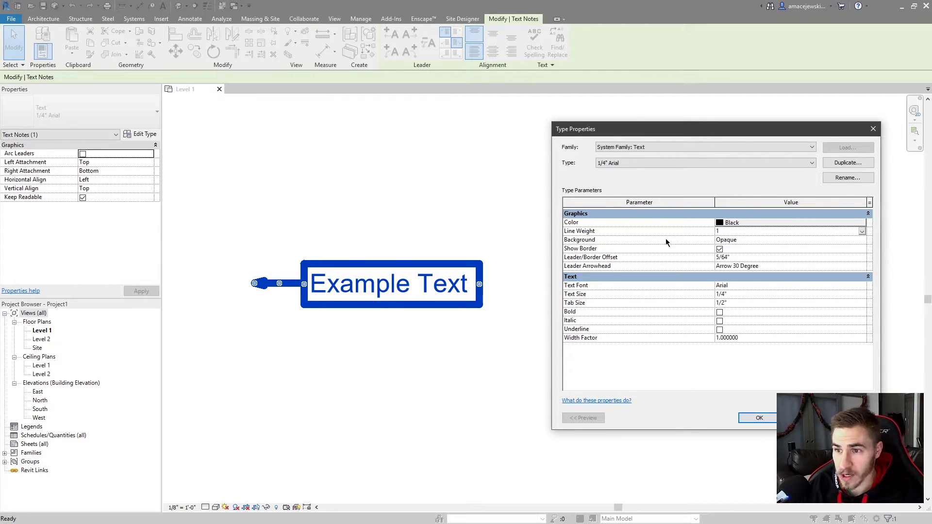
key("Return")
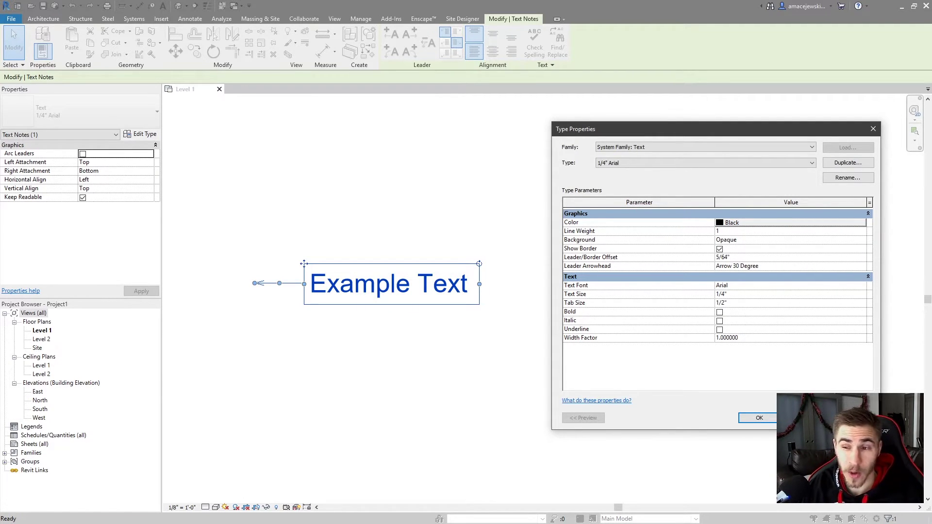
left_click(720, 249)
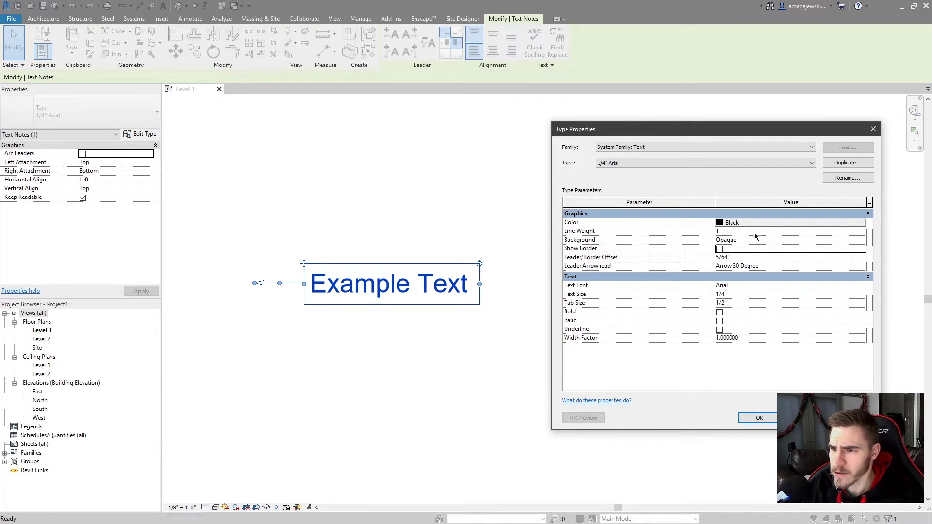
left_click(742, 240)
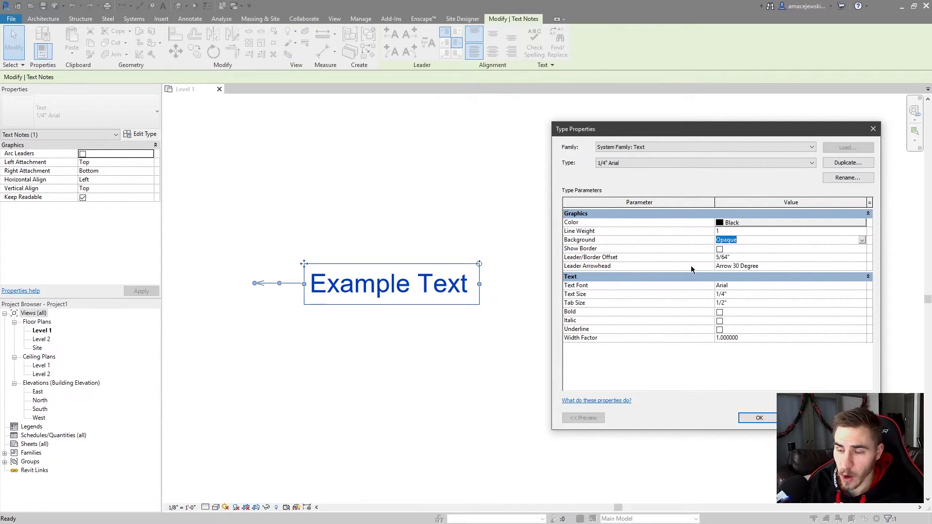
left_click(759, 418)
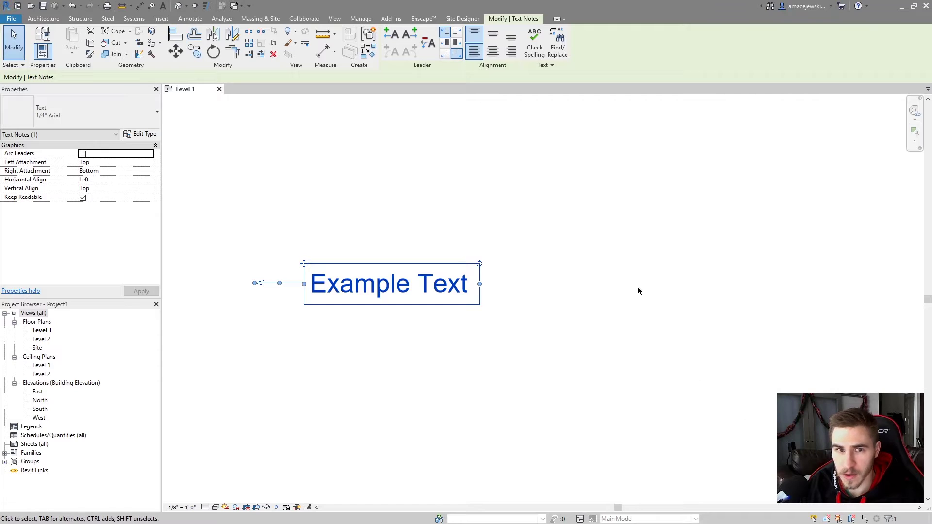
Step: Draw a straight vertical wall in the empty area to the right of the "Example Text" note
scroll(639, 289, "down", 2)
left_click(44, 19)
left_click(39, 37)
left_click(640, 215)
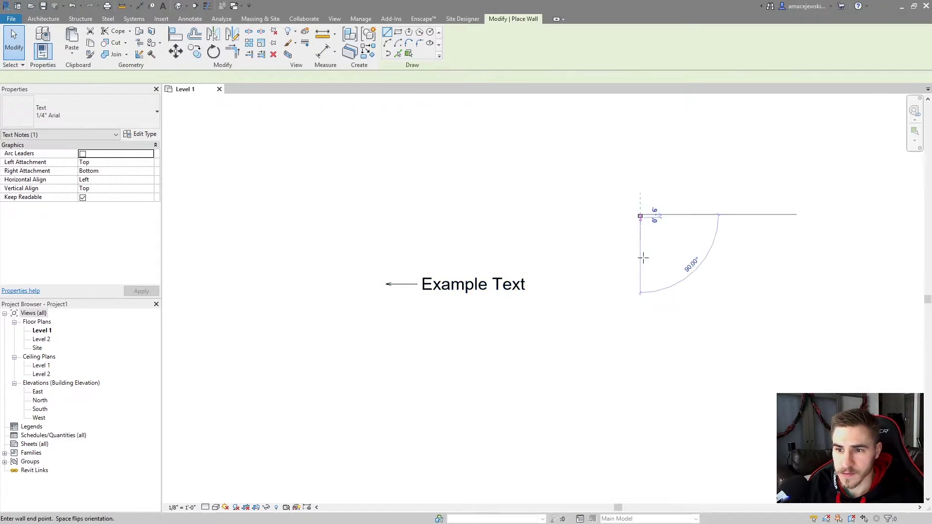
left_click(640, 340)
key("Escape")
key("Escape")
Step: Move the "Example Text" note with its leader onto the middle of the wall and keep the note selected
left_click_drag(507, 291, 670, 297)
scroll(660, 303, "up", 2)
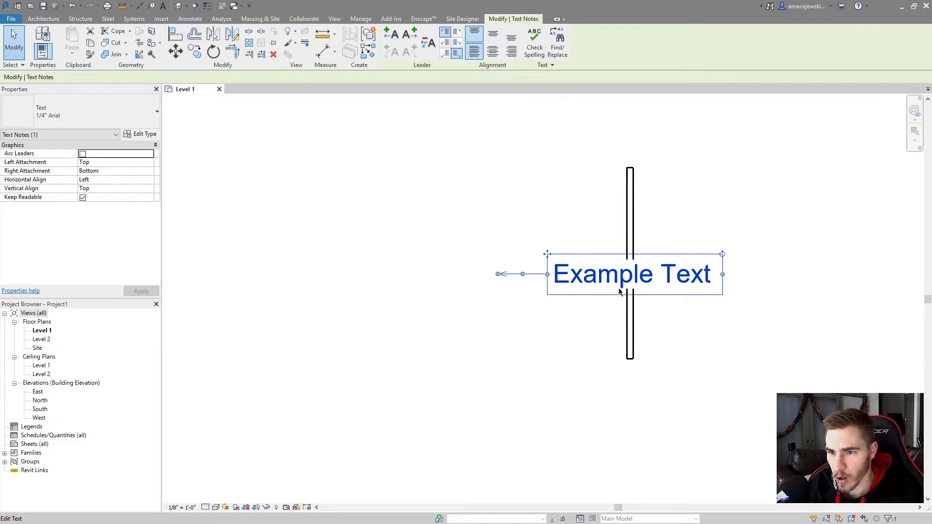
left_click(672, 314)
left_click(670, 280)
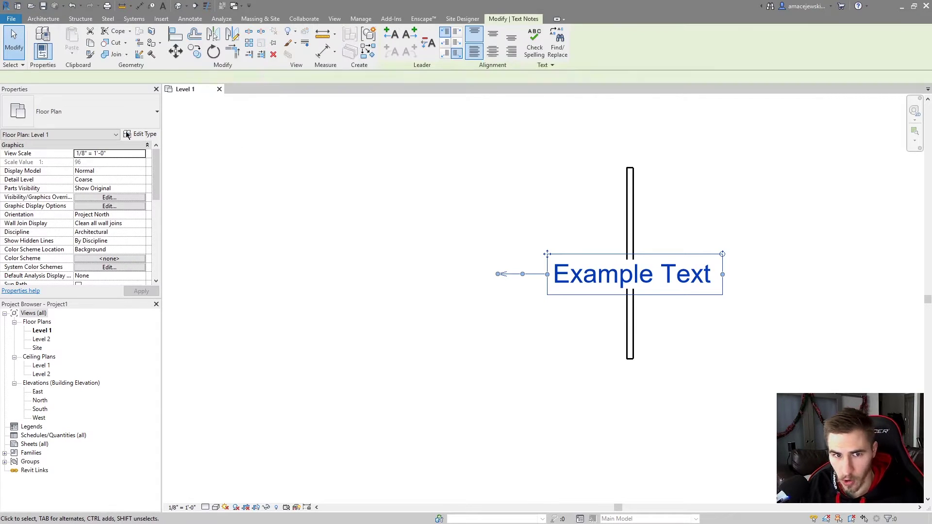
Step: Set the Background of the note's text type to Transparent, apply the change and accept the type properties
left_click(141, 134)
left_click_drag(730, 134, 300, 171)
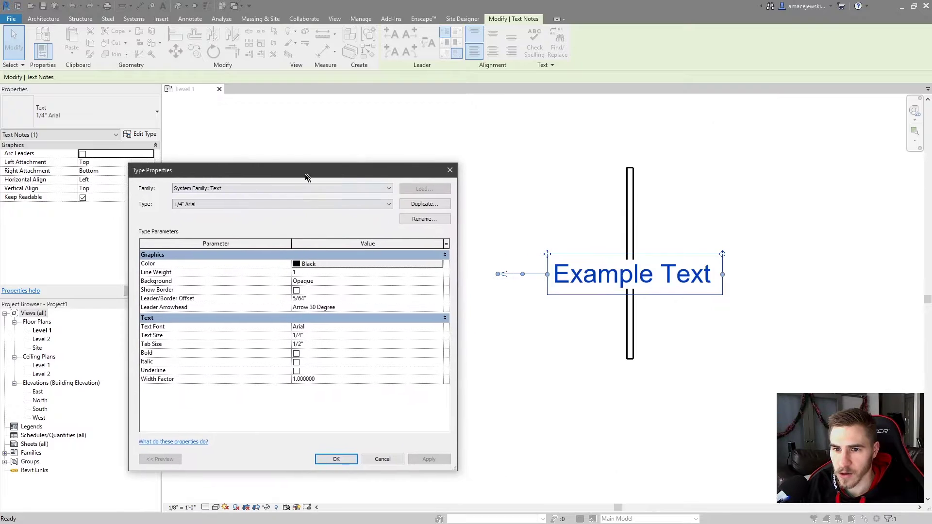
left_click(431, 279)
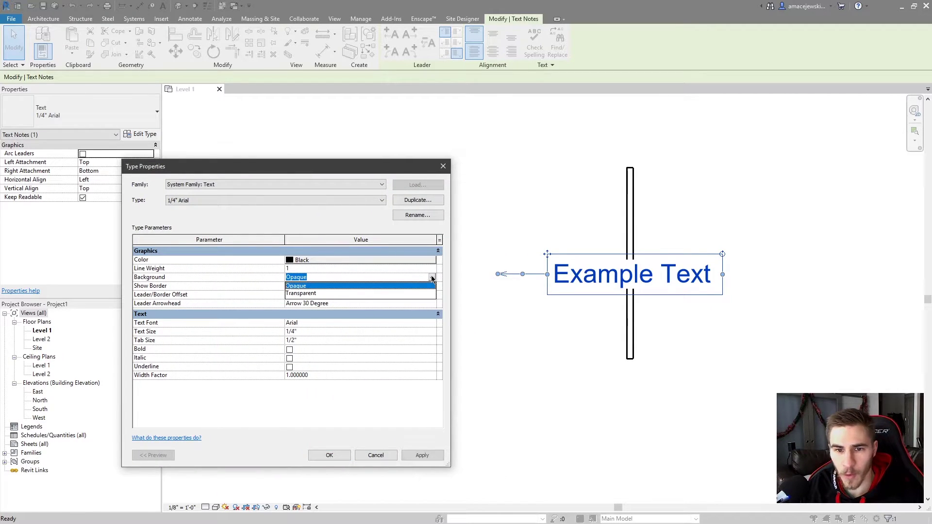
left_click(373, 295)
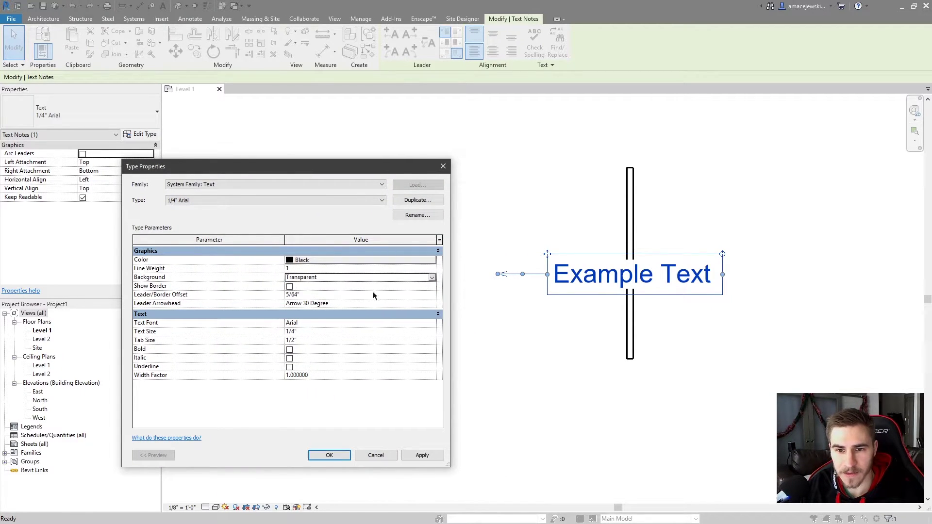
left_click(422, 455)
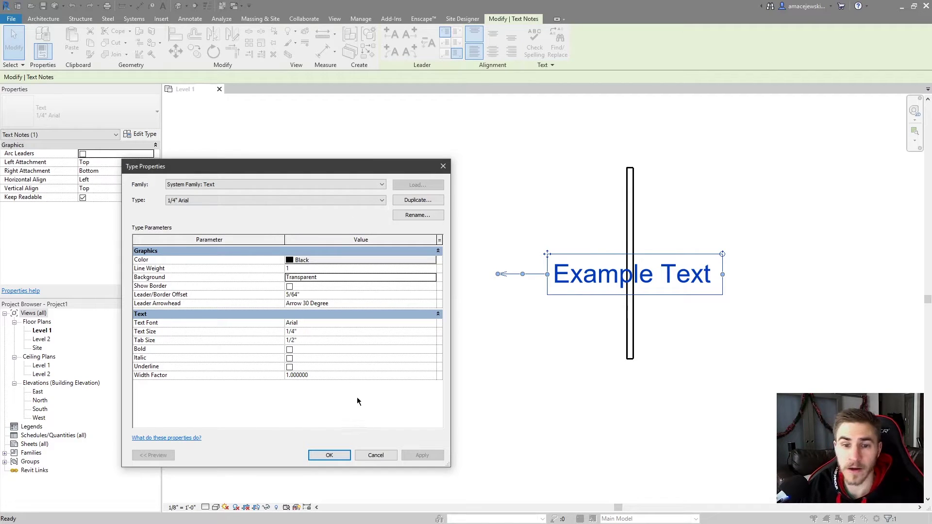
left_click(329, 455)
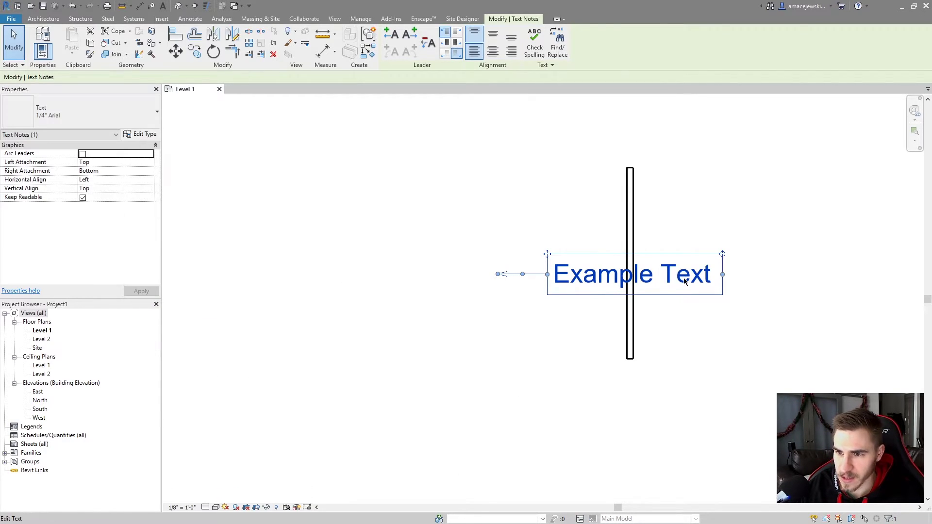
Step: Move the "Example Text" note off the wall to the left, delete the wall and reselect the note
key("Escape")
left_click_drag(680, 288, 408, 291)
left_click_drag(718, 260, 545, 295)
key("Delete")
left_click(362, 278)
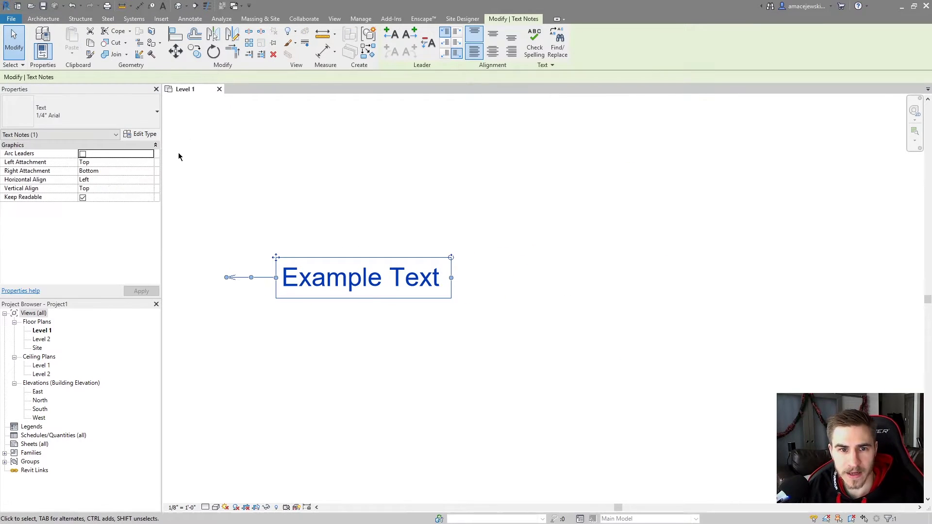
Step: Set the Leader/Border Offset of the note's text type to 1/32" and apply it
left_click(141, 134)
left_click_drag(261, 162, 261, 155)
left_click_drag(424, 160, 833, 154)
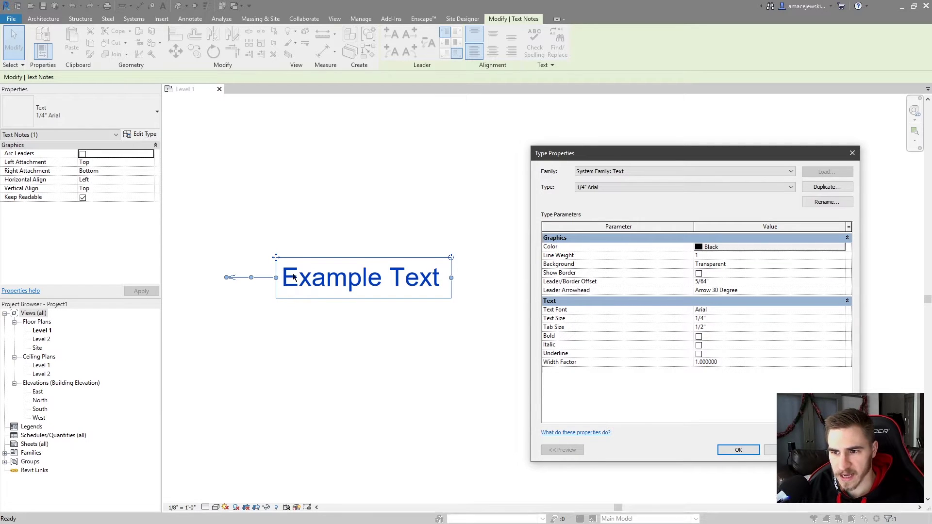
left_click(713, 282)
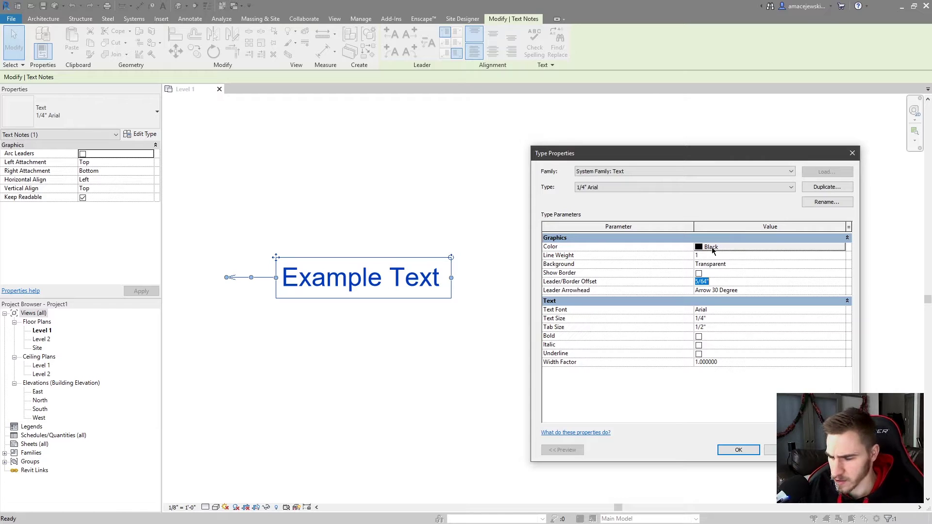
type("1/32")
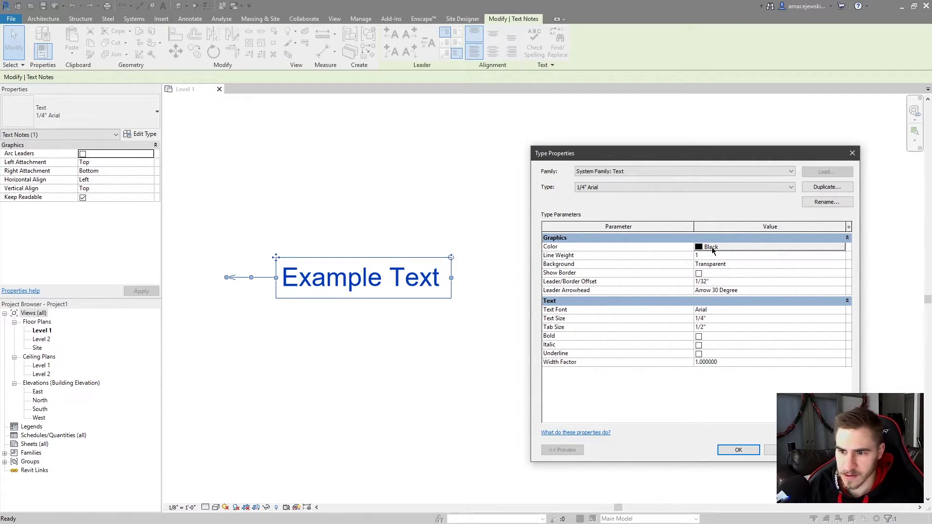
key("Return")
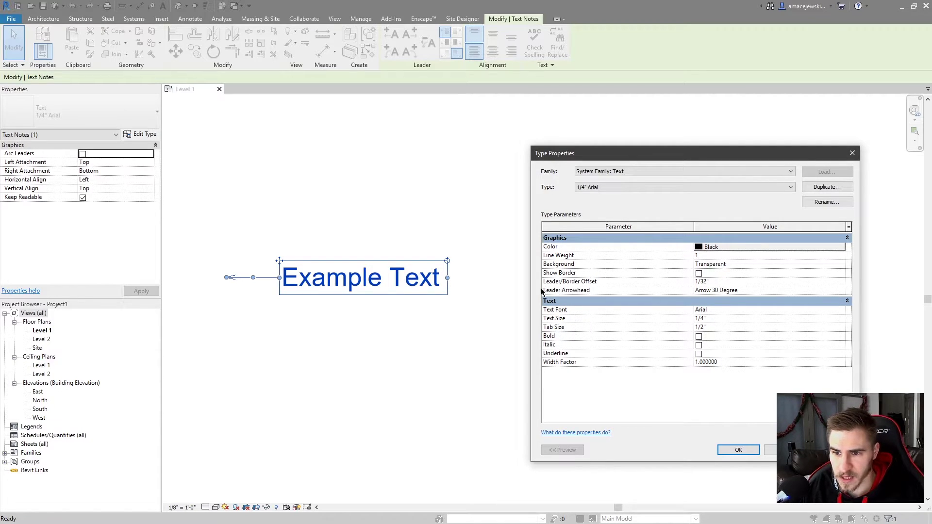
Step: Set the Leader Arrowhead of the text type to Heavy End 1/8" and apply the change
left_click(841, 290)
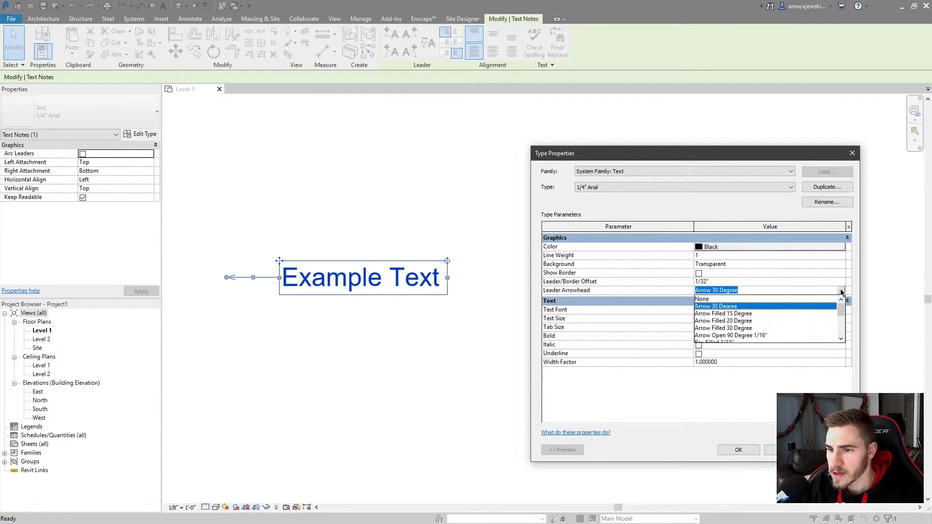
scroll(728, 320, "down", 4)
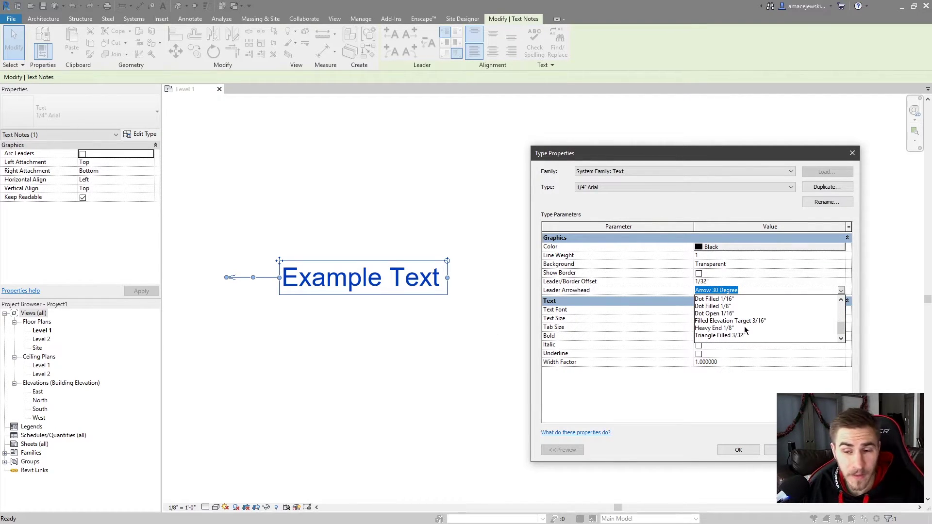
left_click(719, 328)
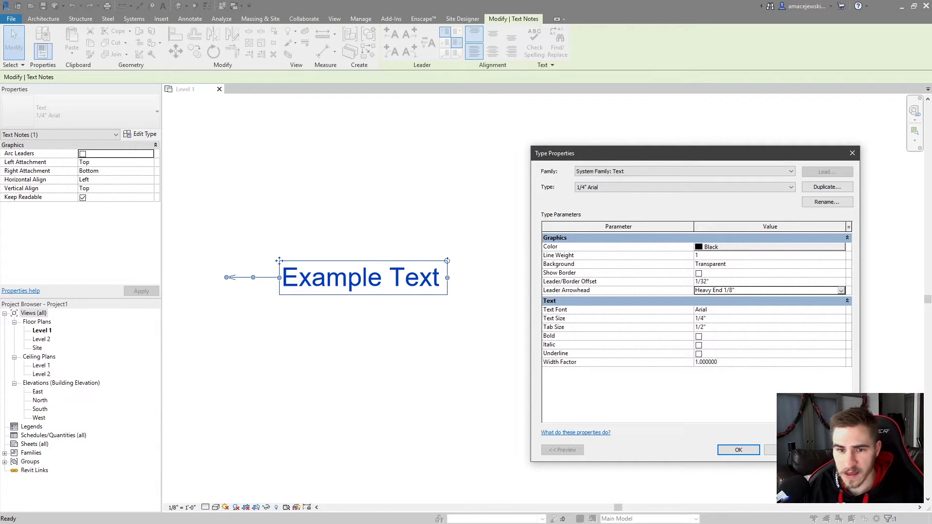
left_click(833, 450)
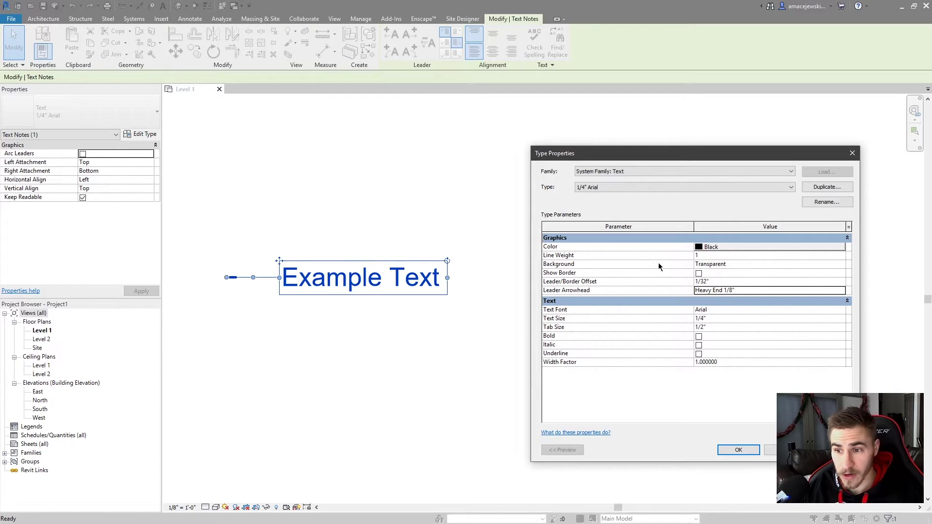
Step: Set the Leader Arrowhead of the text type to Dot Filled 1/8" and apply the change
left_click(843, 290)
left_click(723, 319)
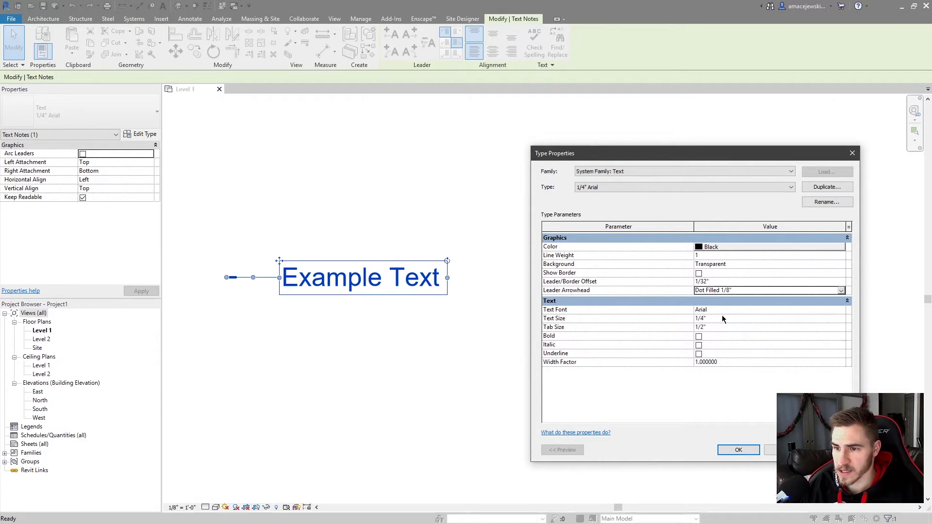
left_click(833, 450)
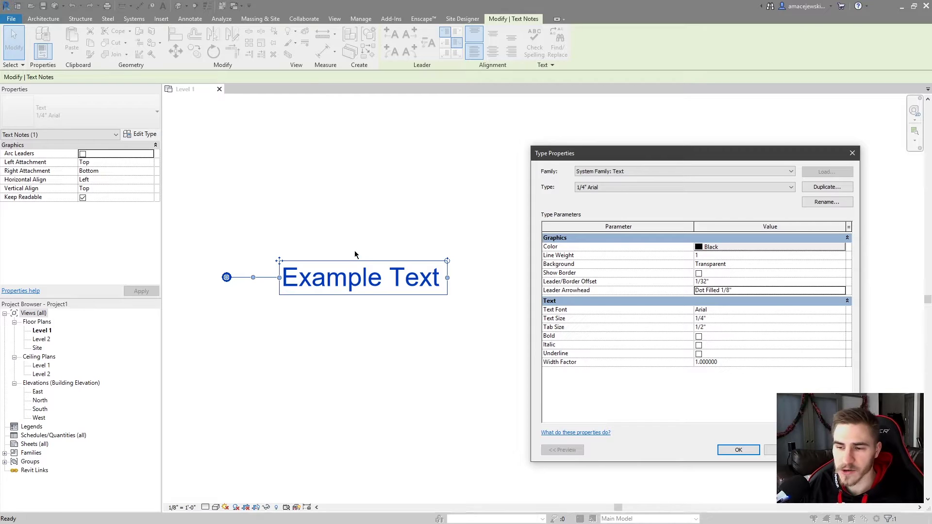
Step: Try None for the text type's Leader Arrowhead, and set it back to Arrow 30 Degree
left_click(842, 291)
left_click(841, 290)
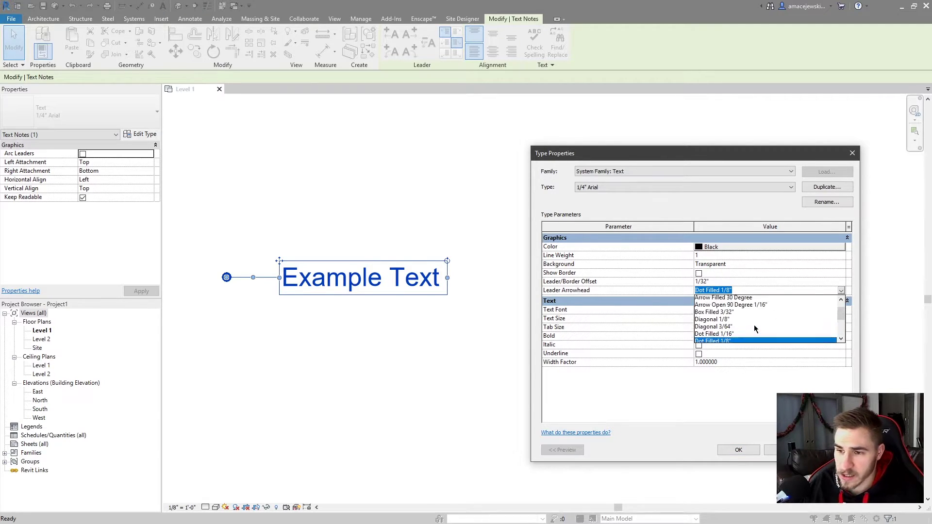
scroll(755, 329, "up", 2)
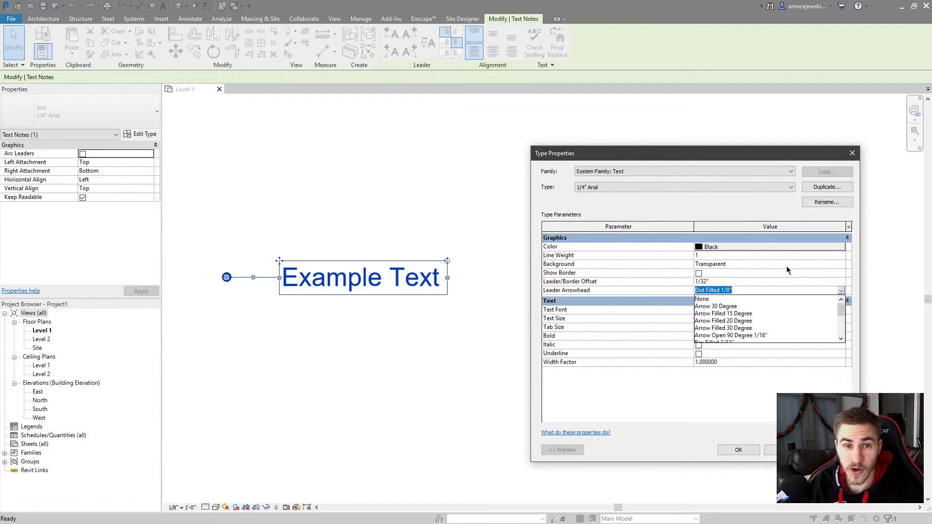
left_click(705, 299)
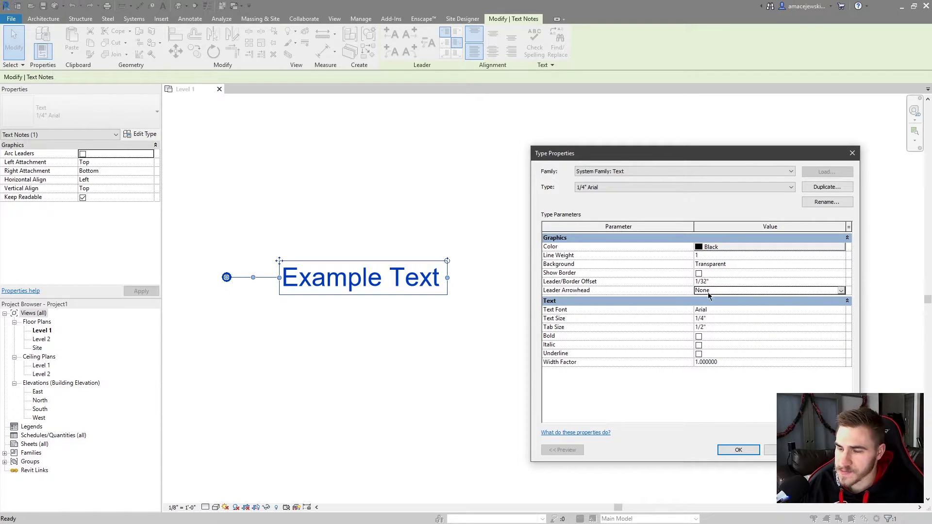
left_click(841, 291)
left_click(751, 308)
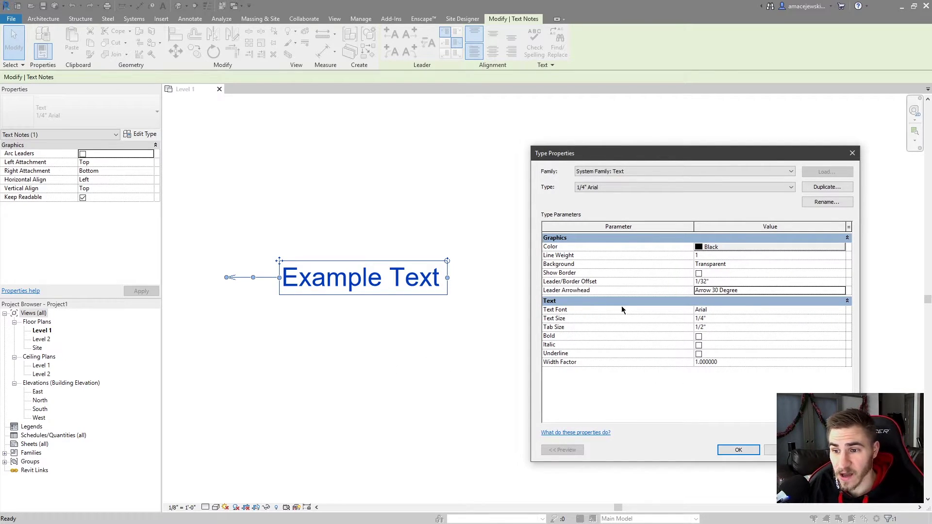
Step: Browse the fonts available for the note's text type
left_click(844, 311)
scroll(788, 343, "down", 10)
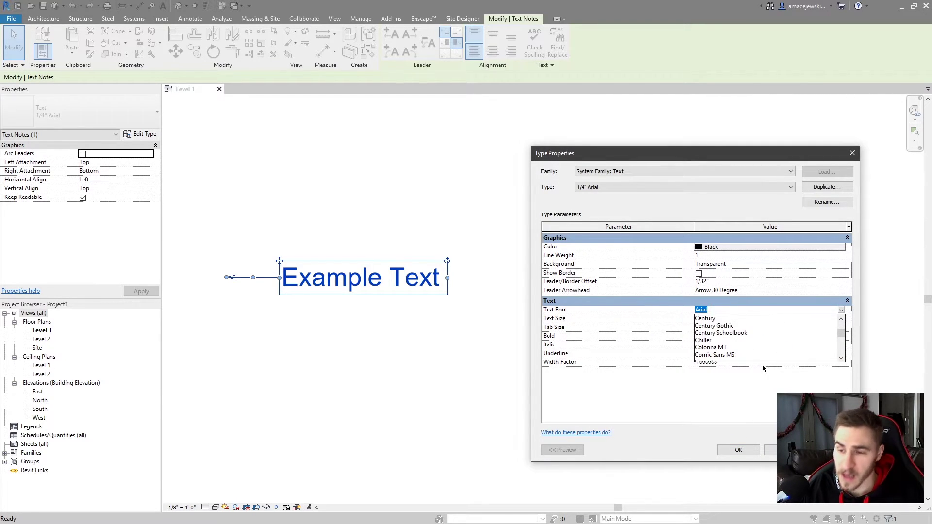
left_click(697, 417)
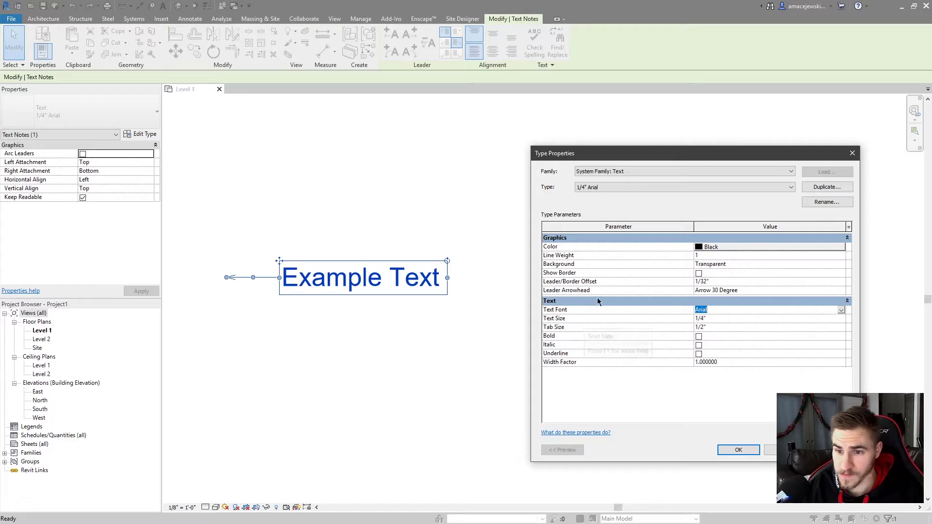
Step: Try Text Size values of 1" and 1/8" for the note's text type, applying each one
left_click(719, 320)
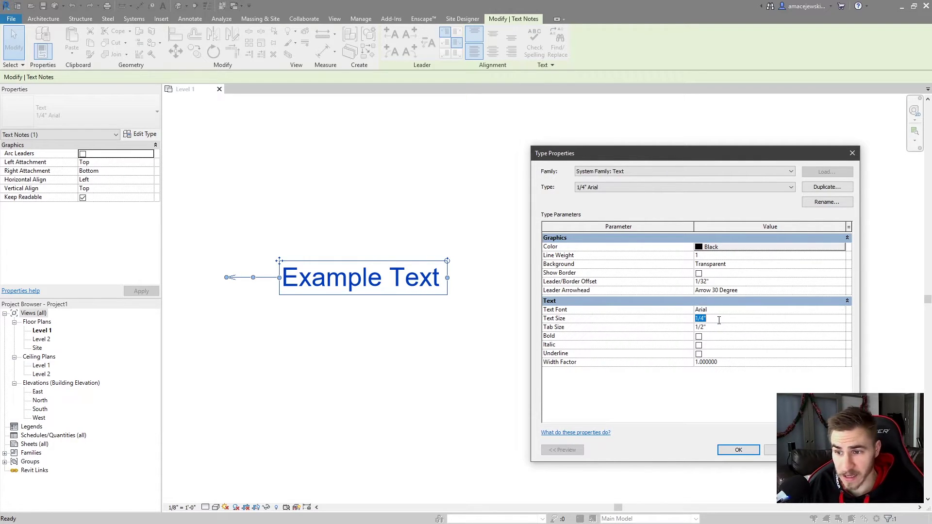
type("1\"")
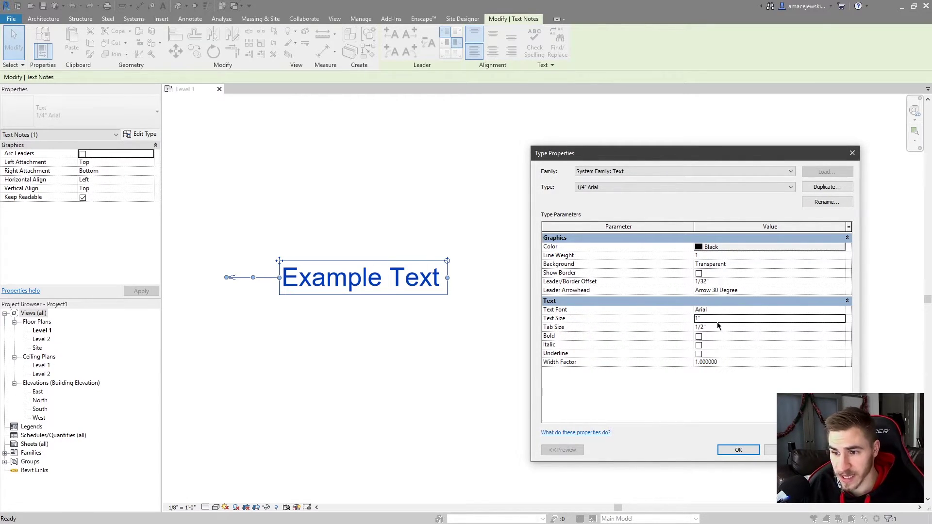
left_click(833, 450)
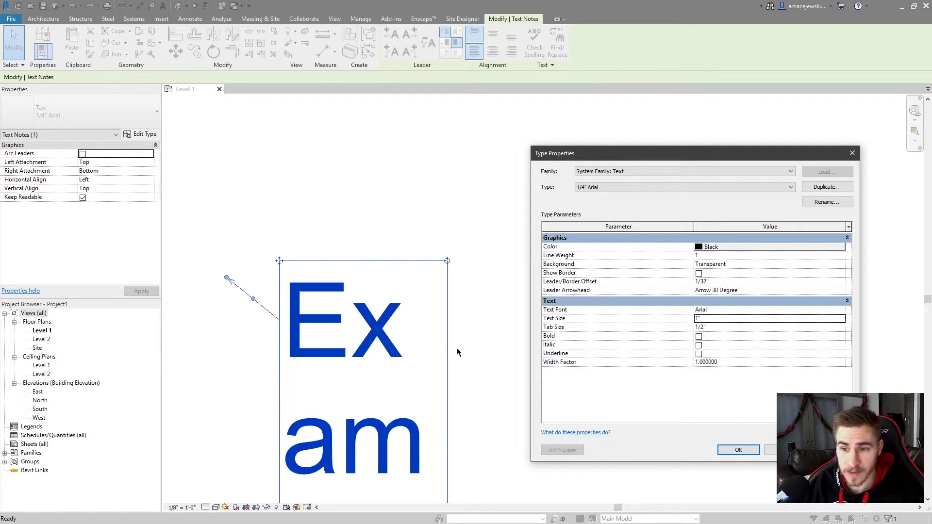
left_click(718, 318)
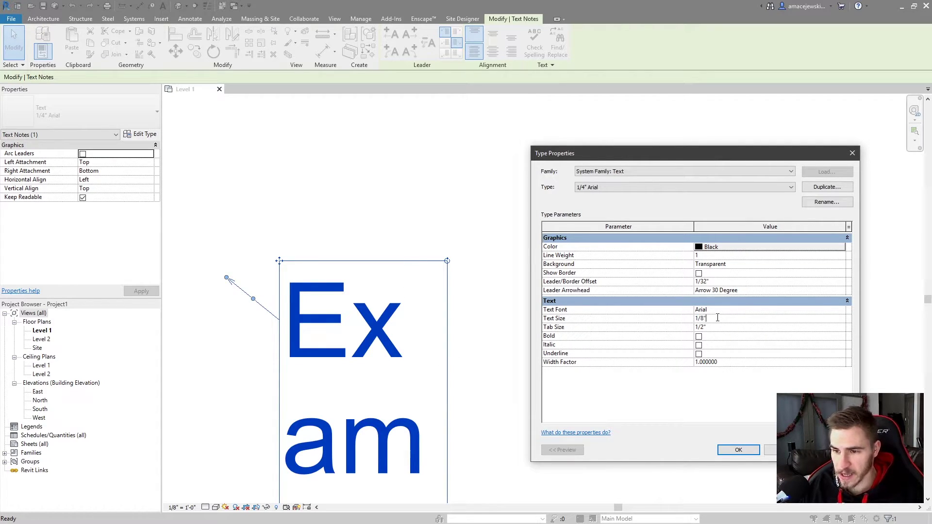
left_click(833, 450)
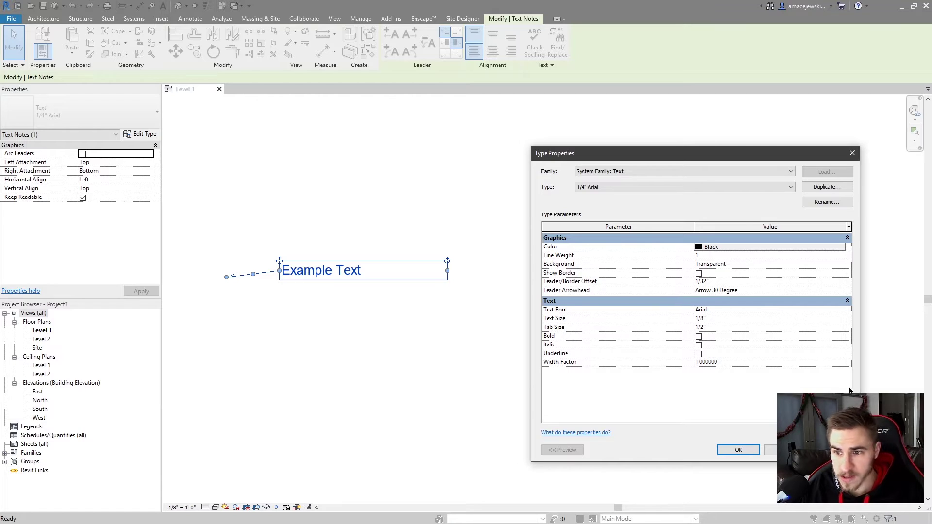
Step: Set the text type's Text Size back to 1/4", apply it and accept the type properties
left_click(721, 319)
type("1/4\"")
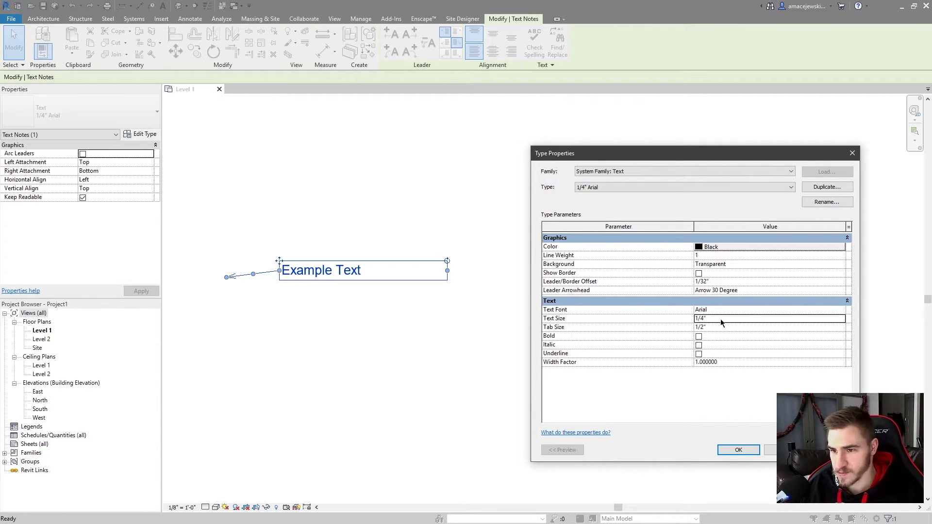
left_click(833, 450)
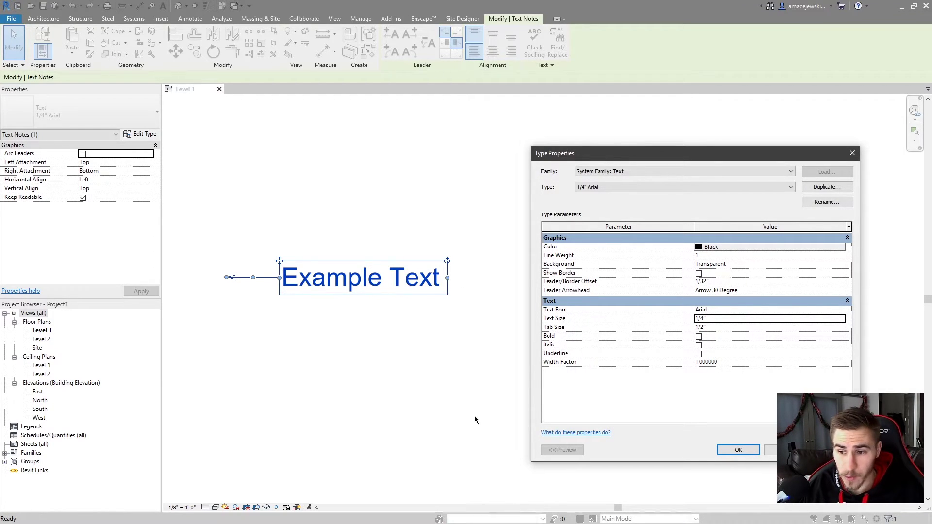
left_click(738, 450)
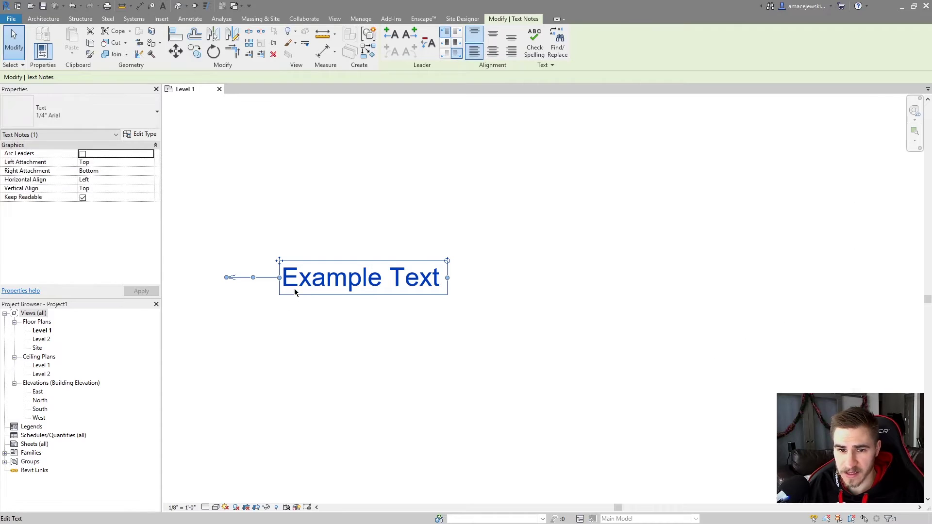
Step: Replace the space between "Example" and "Text" in the note with a tab and finish editing the text
double_click(297, 280)
left_click(390, 281)
key("BackSpace")
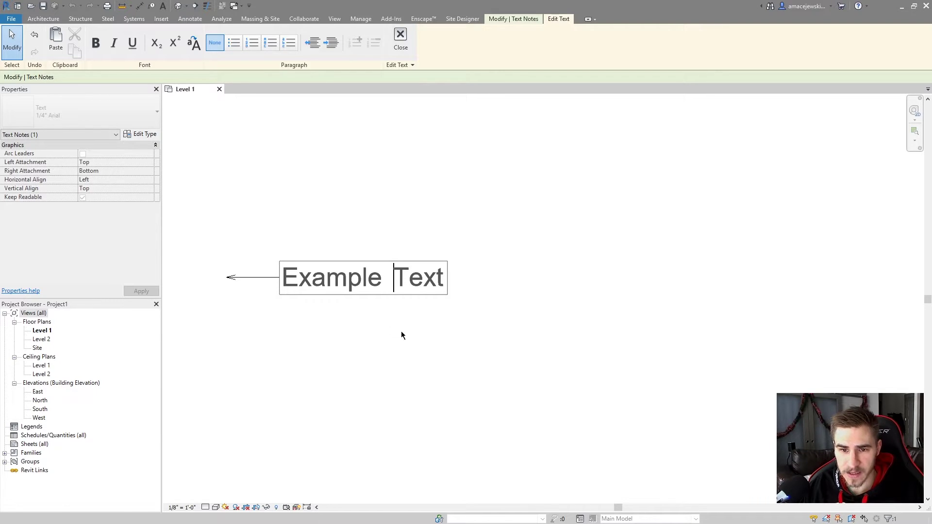
left_click(380, 337)
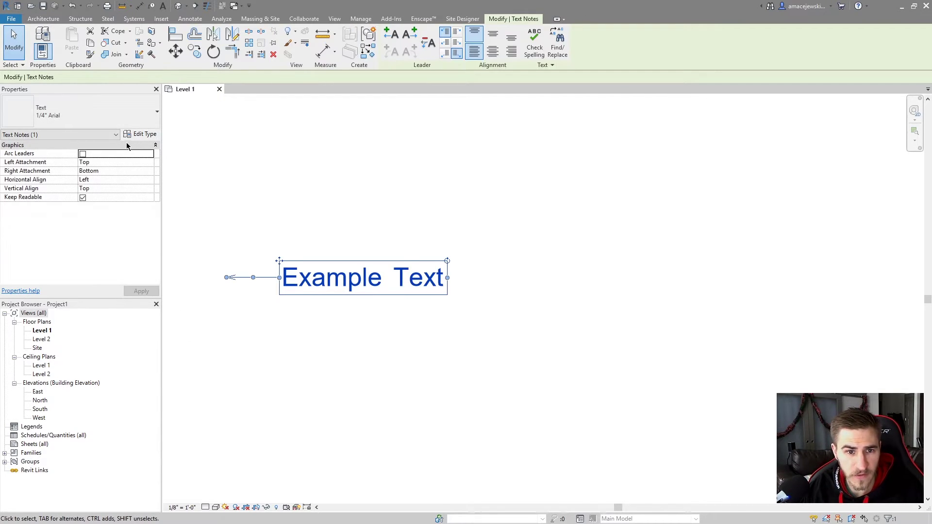
Step: Set the note type's Tab Size to 1", accept it and widen the note so both words fit on one line
left_click(140, 134)
left_click(721, 327)
type("1\"")
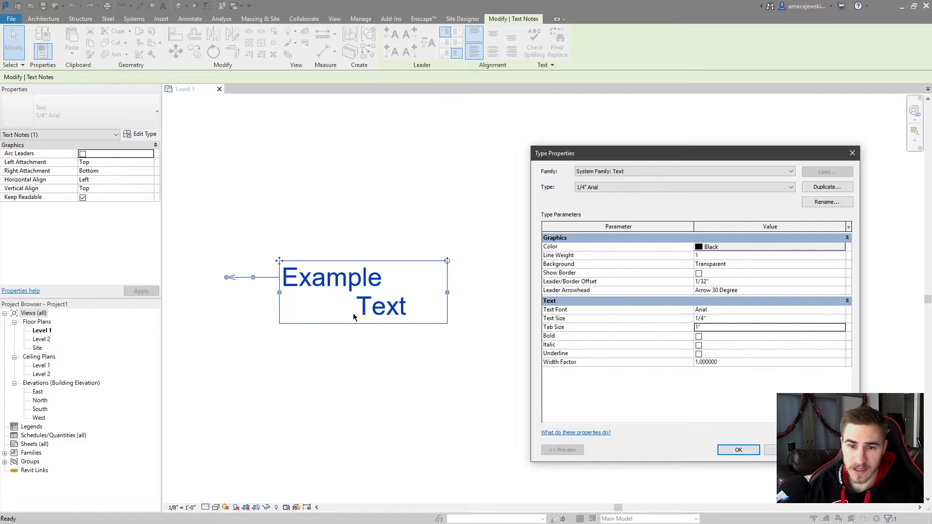
left_click(738, 450)
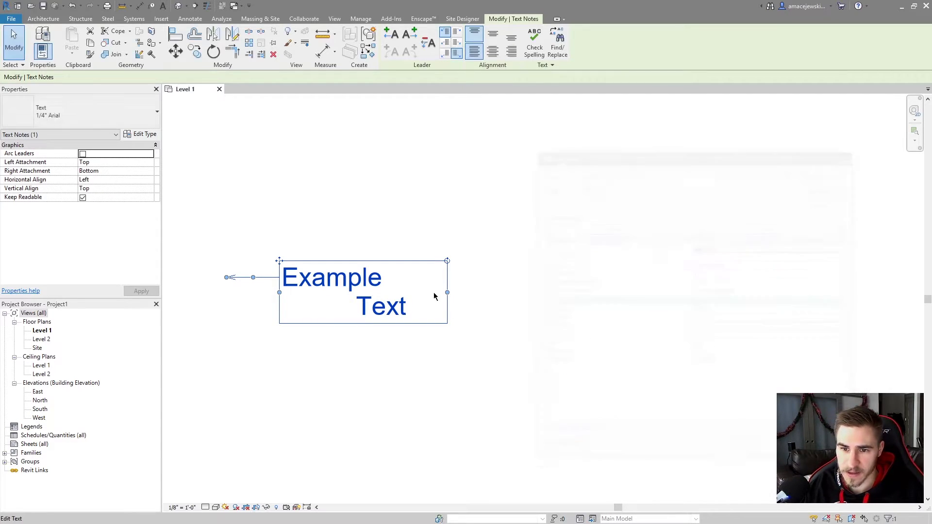
left_click_drag(448, 292, 497, 297)
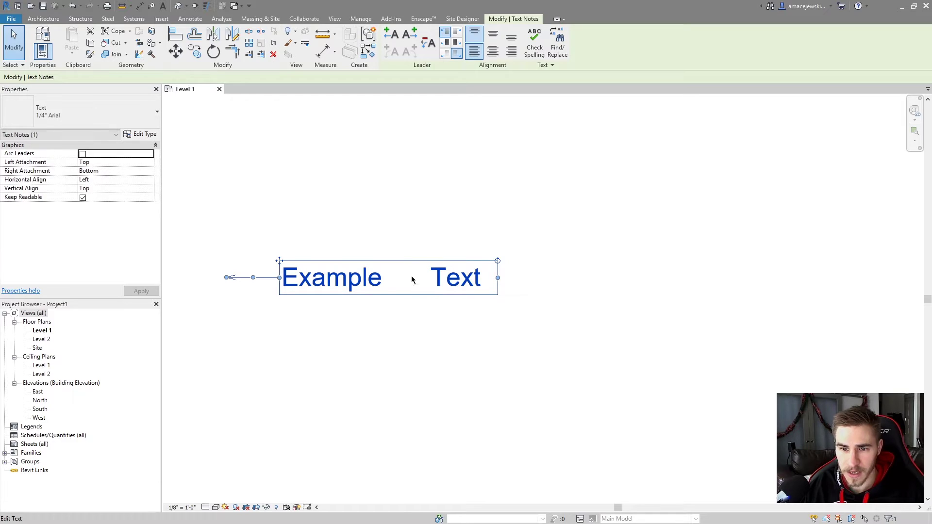
Step: Set the Tab Size of the note's text type to 1/2" and apply it
left_click(141, 134)
left_click(715, 327)
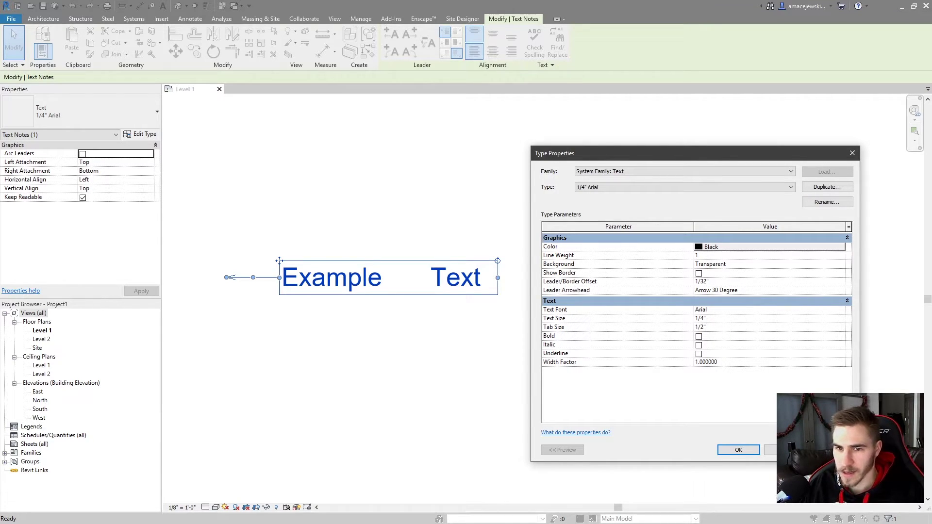
left_click(832, 450)
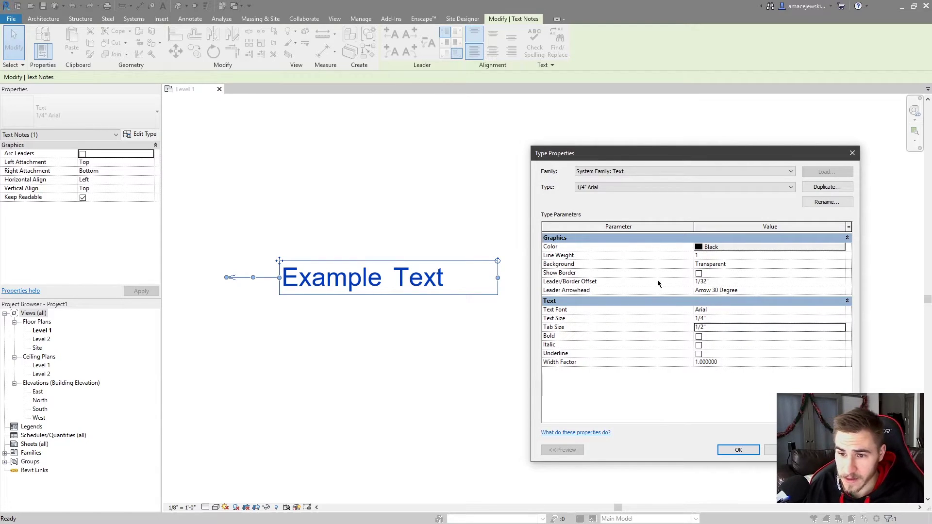
Step: Try Bold, Italic and Underline on the note's text type, clear all three again and accept the type properties
left_click(699, 337)
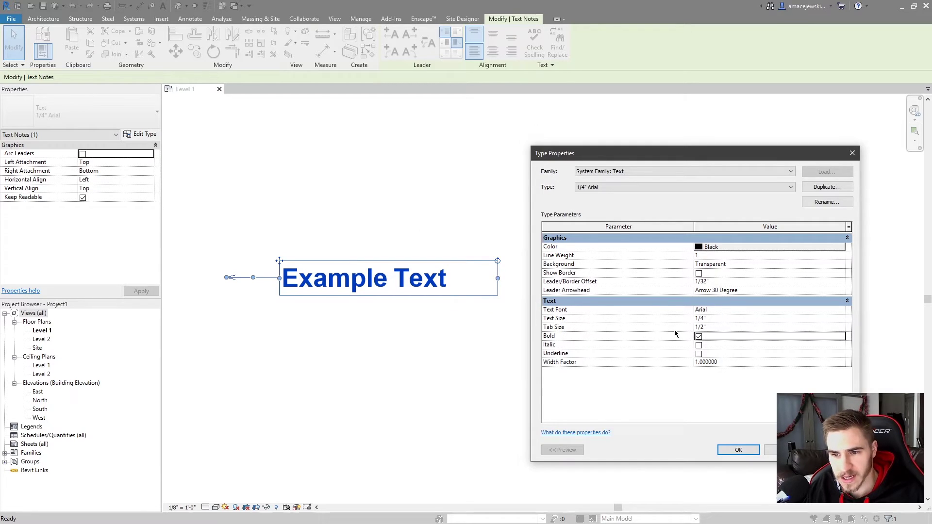
left_click(699, 345)
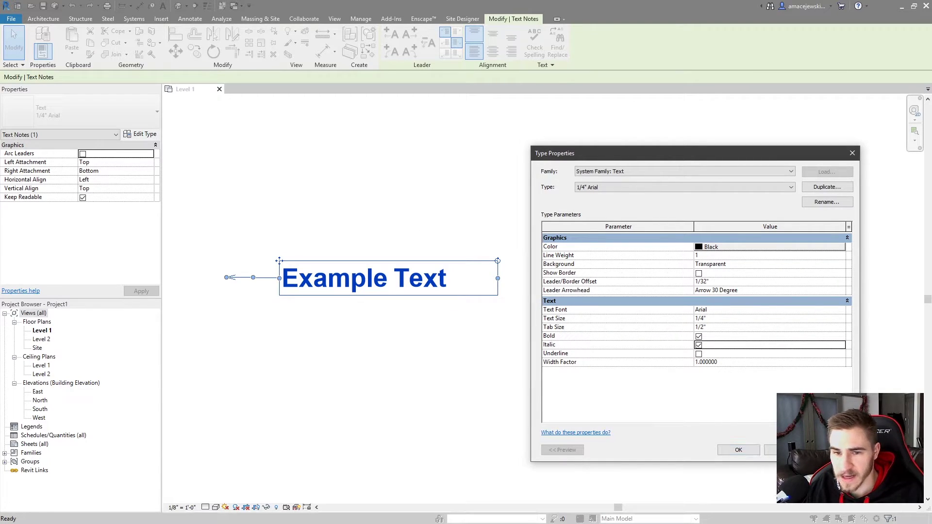
left_click(699, 353)
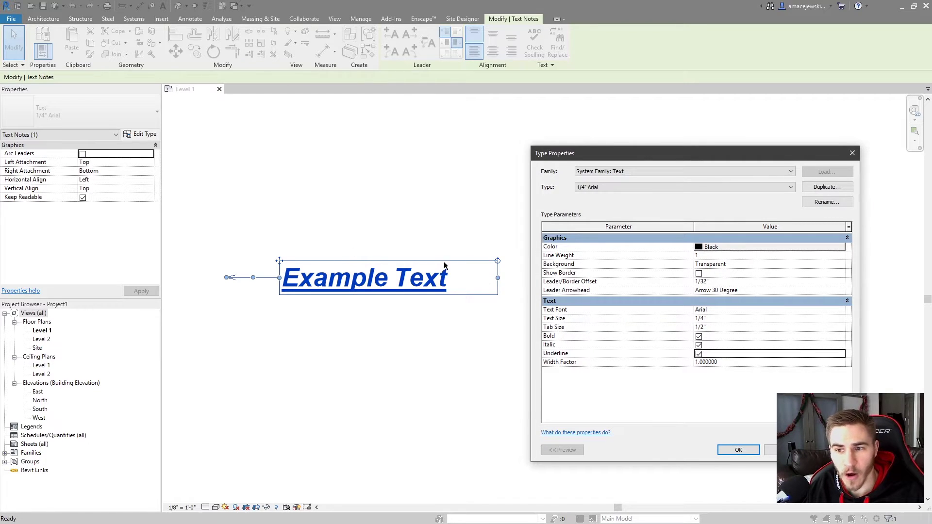
left_click(699, 337)
left_click(698, 345)
left_click(698, 354)
left_click(738, 450)
left_click(391, 367)
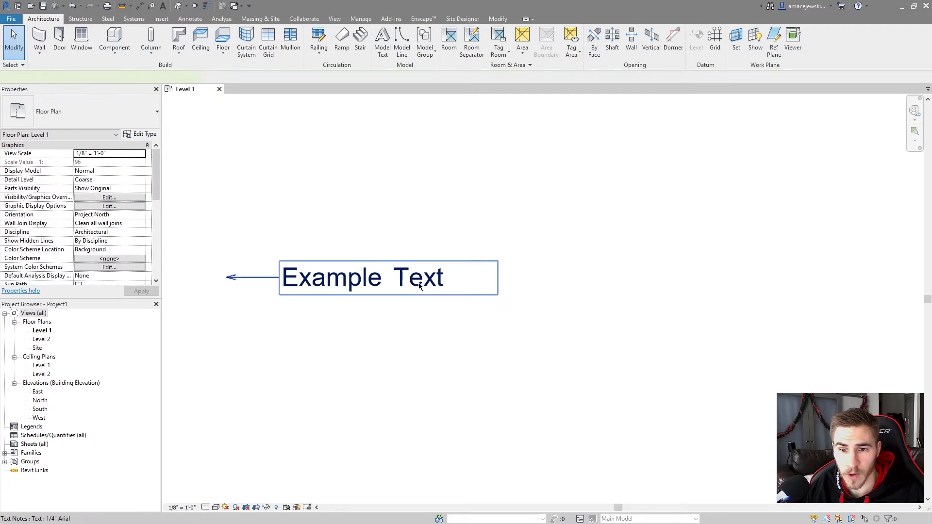
Step: Open the note's text for editing, select all of it and convert it to all caps
left_click(404, 280)
double_click(404, 280)
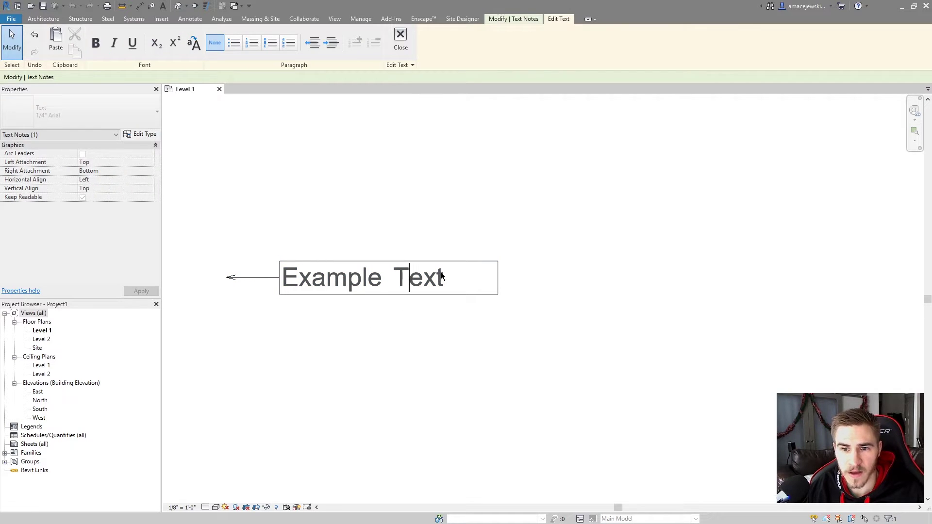
left_click_drag(445, 278, 325, 277)
left_click(347, 277)
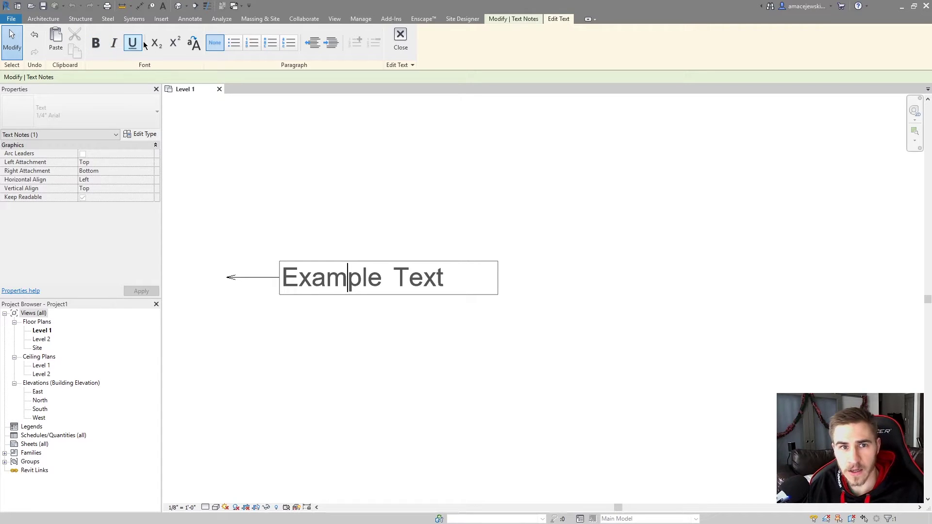
left_click_drag(443, 280, 226, 167)
left_click(194, 43)
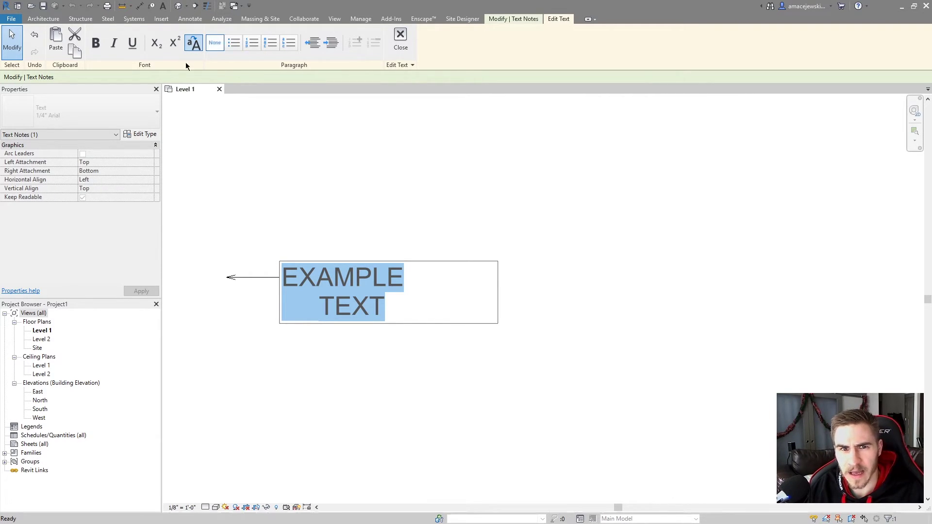
Step: Try bulleted, numbered and lettered list formats on the selected note text, ending with lowercase letters
left_click(233, 42)
left_click(252, 42)
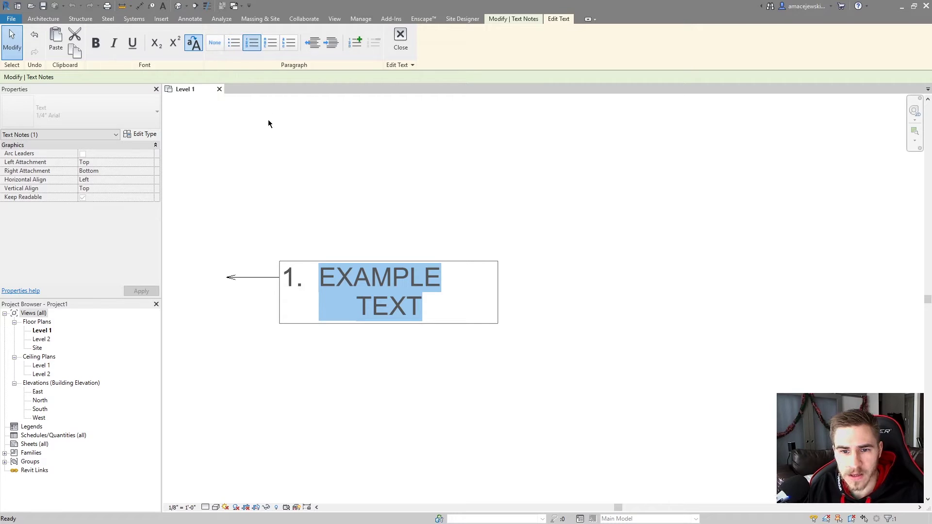
left_click(270, 43)
left_click(289, 43)
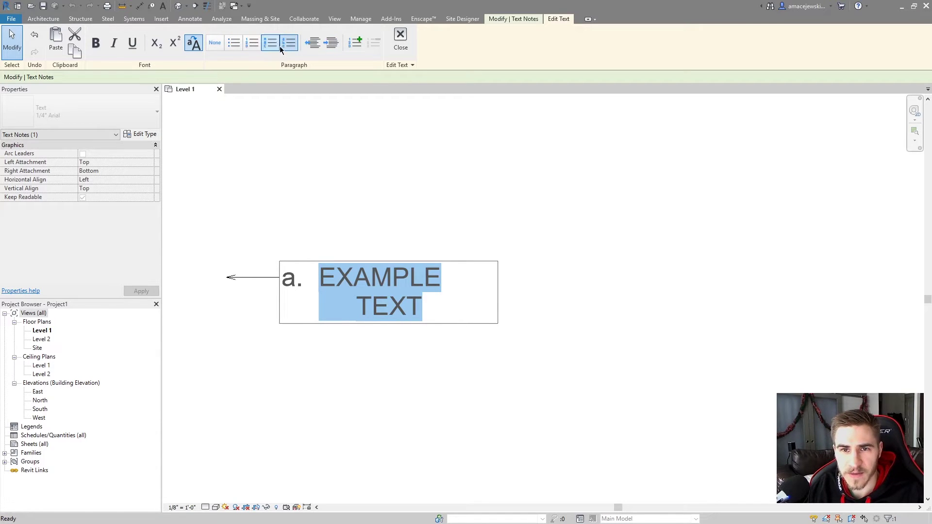
Step: Try increasing and decreasing the list's indent, and incrementing and decrementing its starting letter
left_click(329, 45)
left_click(313, 43)
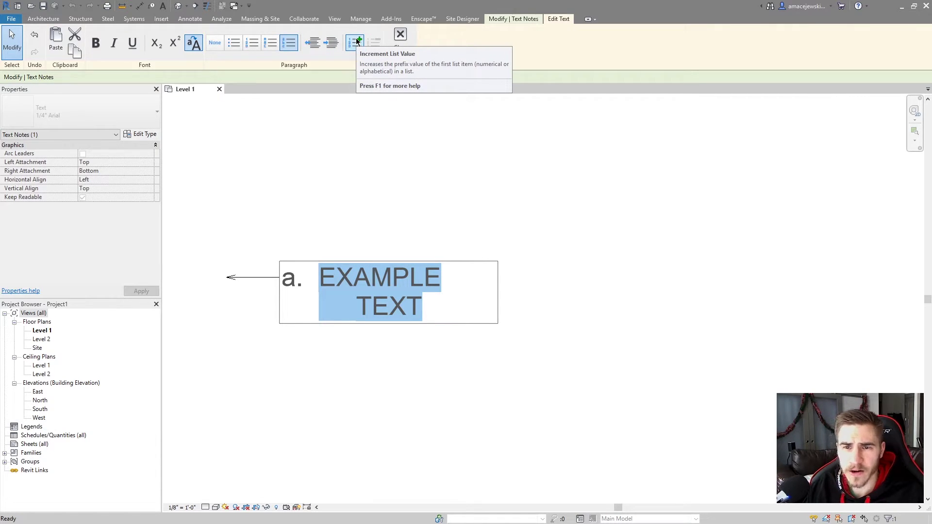
left_click(357, 43)
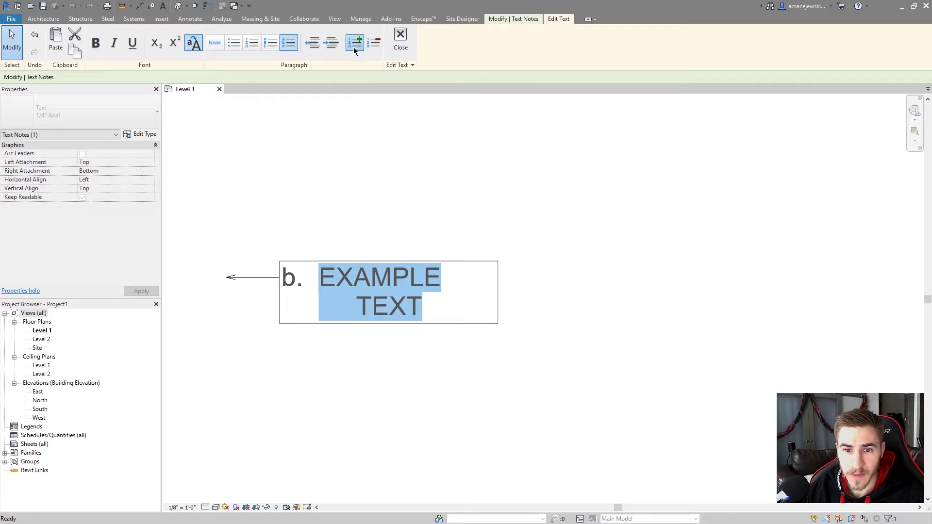
left_click(355, 48)
left_click(378, 45)
left_click(377, 46)
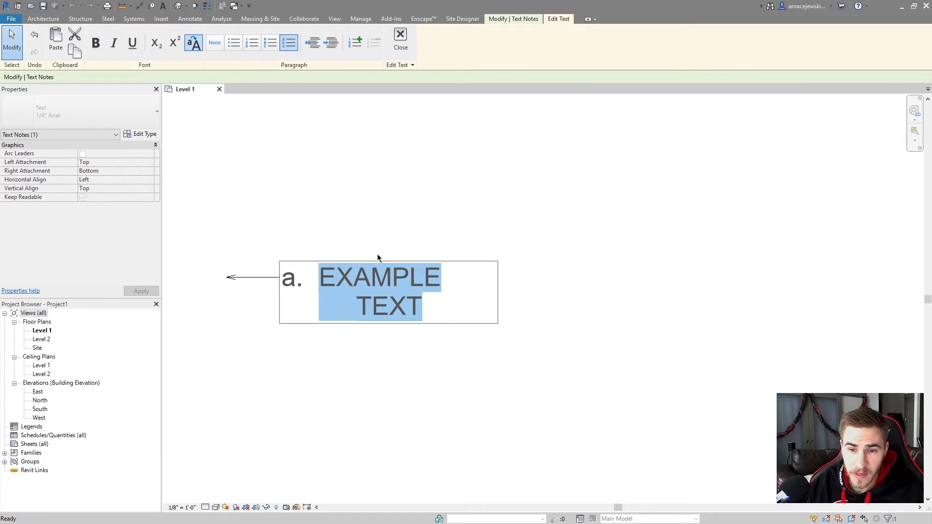
Step: Finish editing the text of the lettered note
double_click(374, 282)
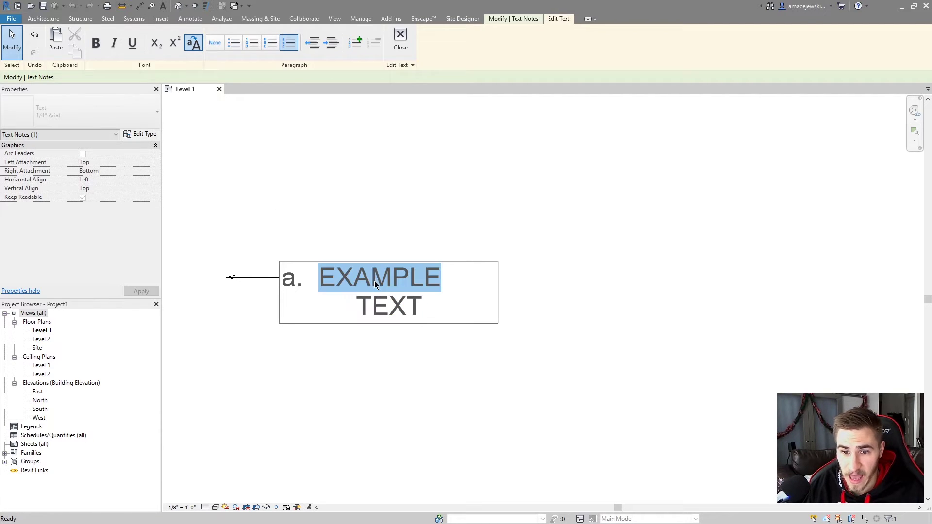
left_click(413, 284)
left_click(391, 209)
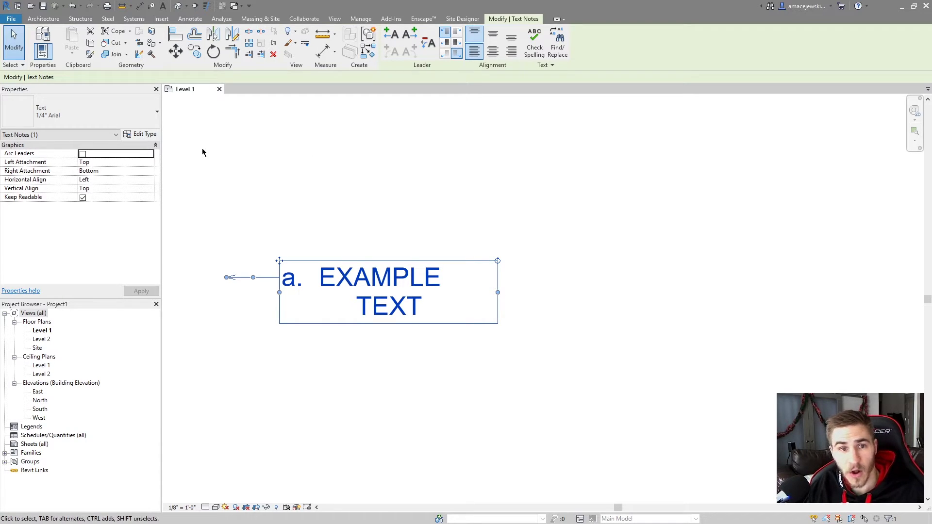
Step: Set the Width Factor of the note's text type to 0.5 and apply it
left_click(142, 134)
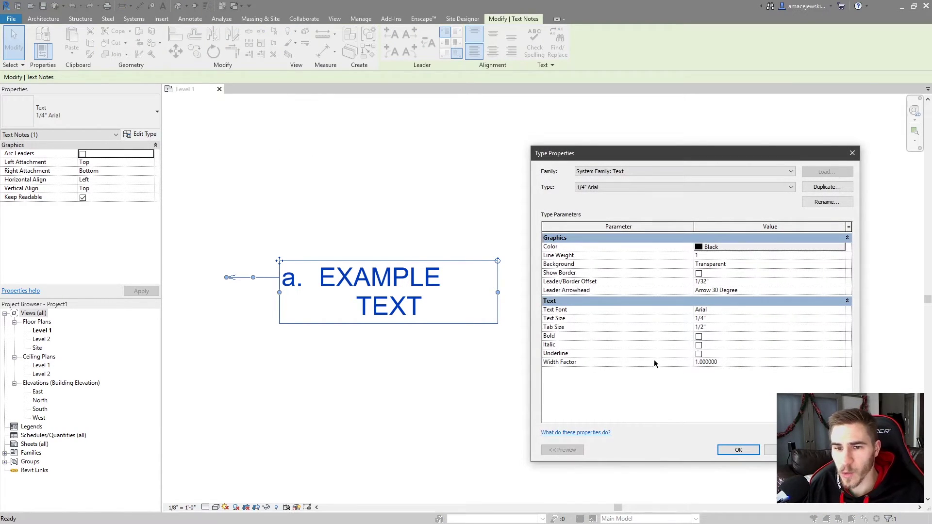
left_click(744, 363)
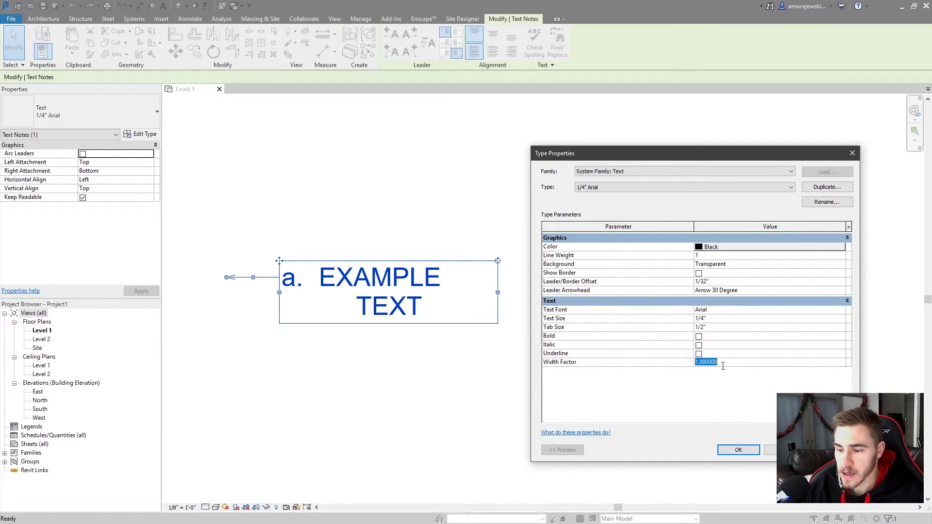
type(".5")
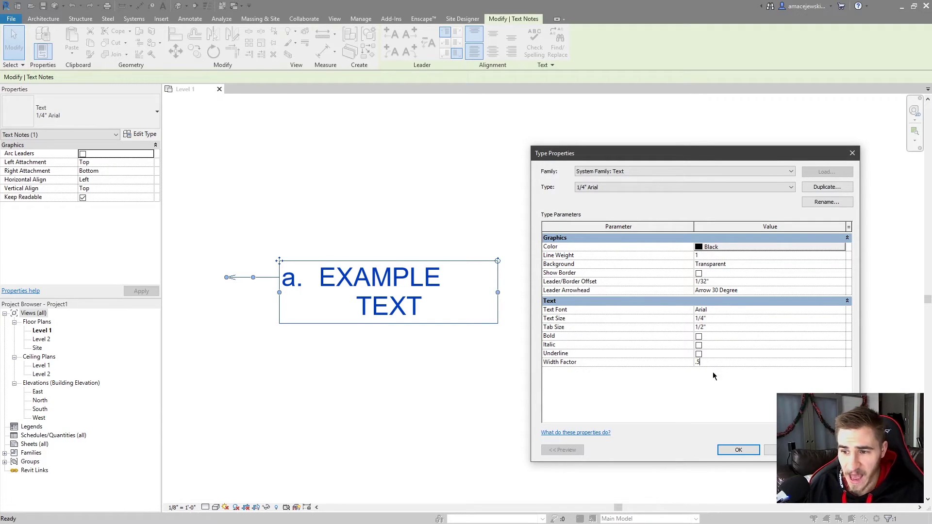
left_click(707, 378)
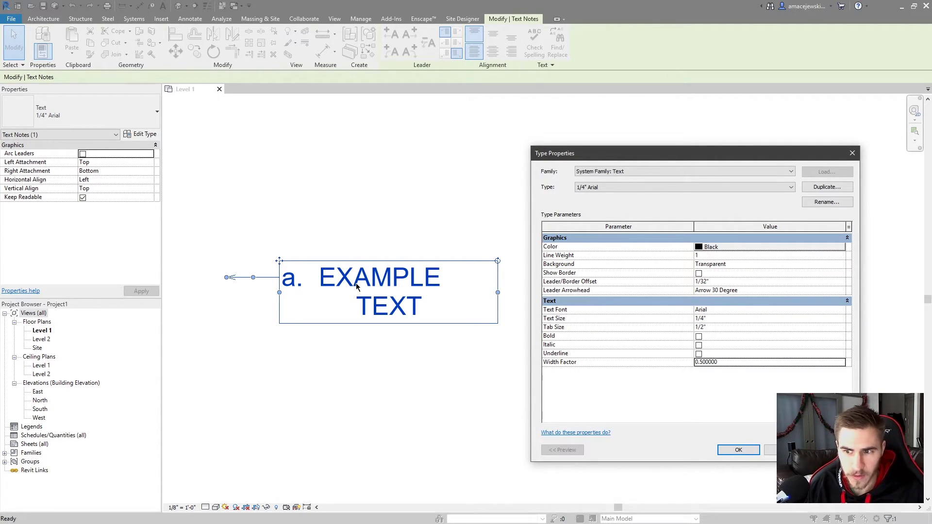
left_click(783, 450)
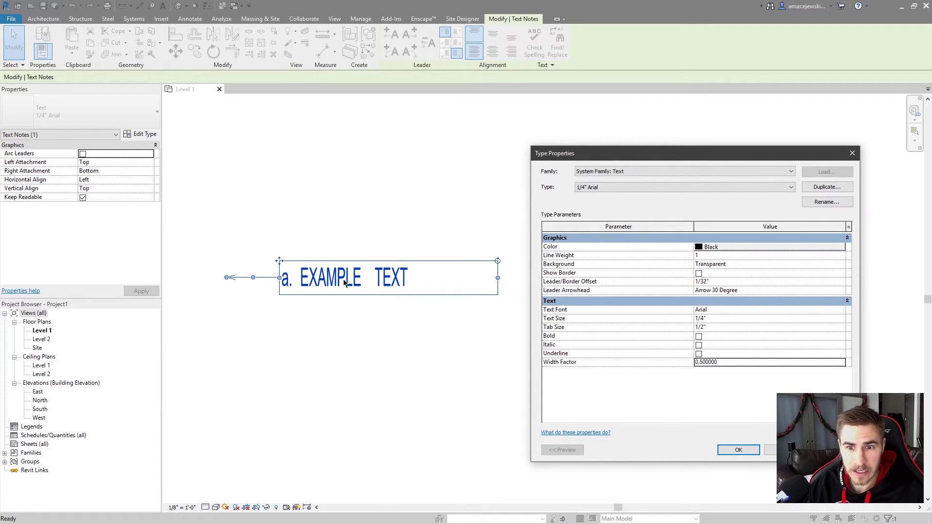
Step: Set the text type's Width Factor back to 1, apply it, accept the type properties and deselect the note
double_click(743, 364)
type("1")
left_click(783, 450)
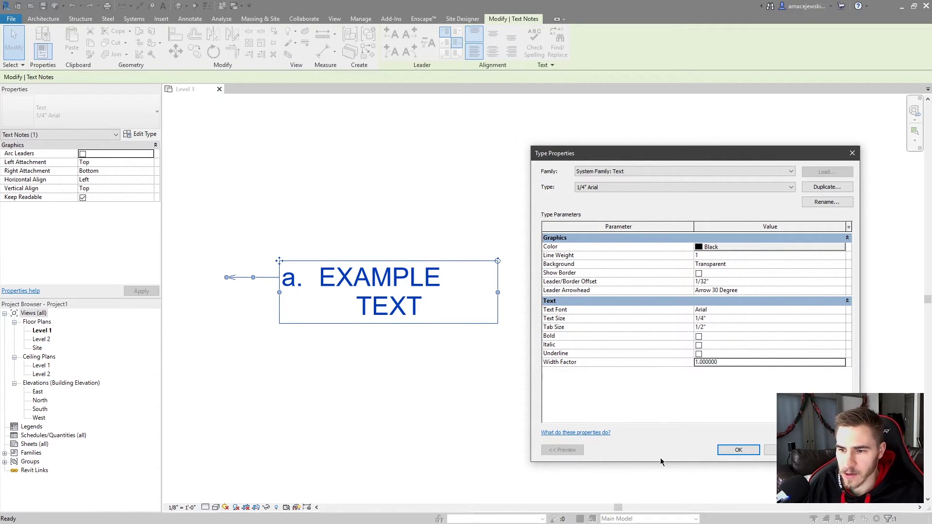
left_click(744, 451)
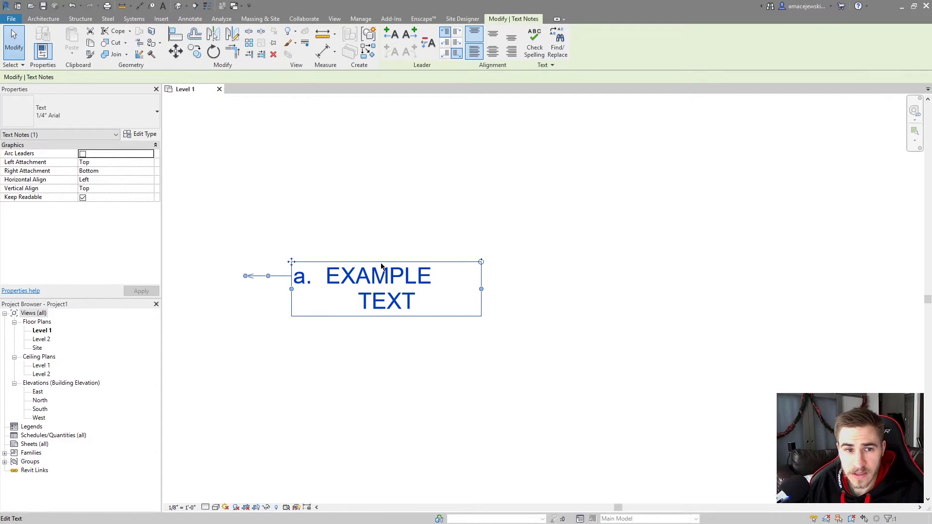
left_click(412, 353)
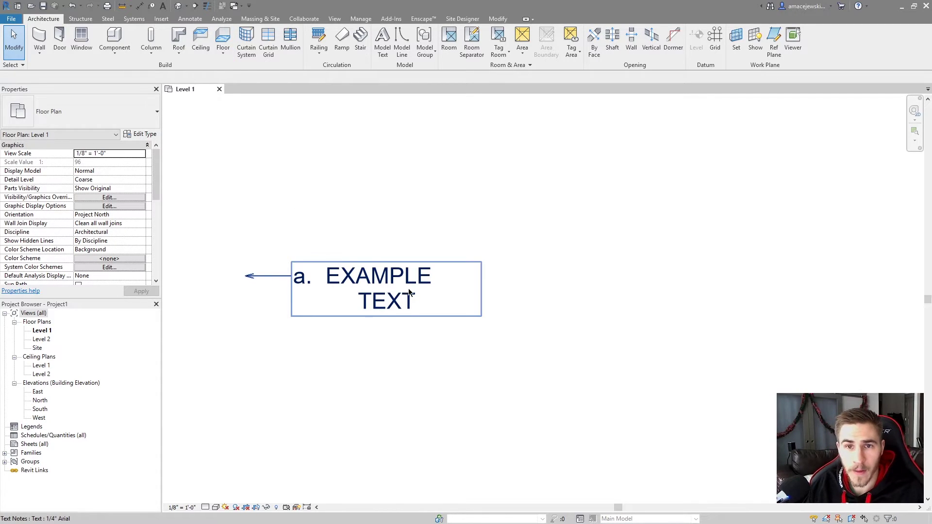
Step: Delete the example text note from the Level 1 plan
scroll(413, 369, "down", 2)
left_click(427, 316)
key("Delete")
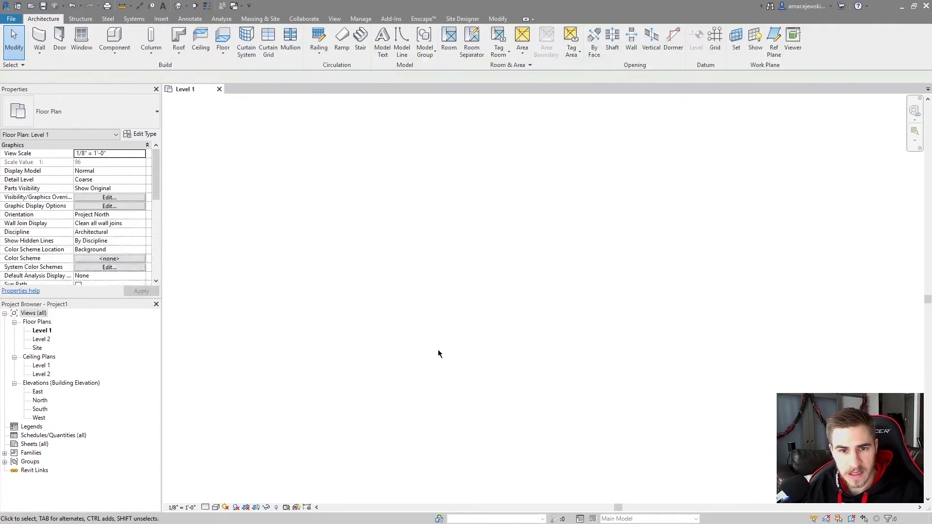
Step: Place a model text with the default wording "Model Text" in the Level 1 plan
left_click(383, 43)
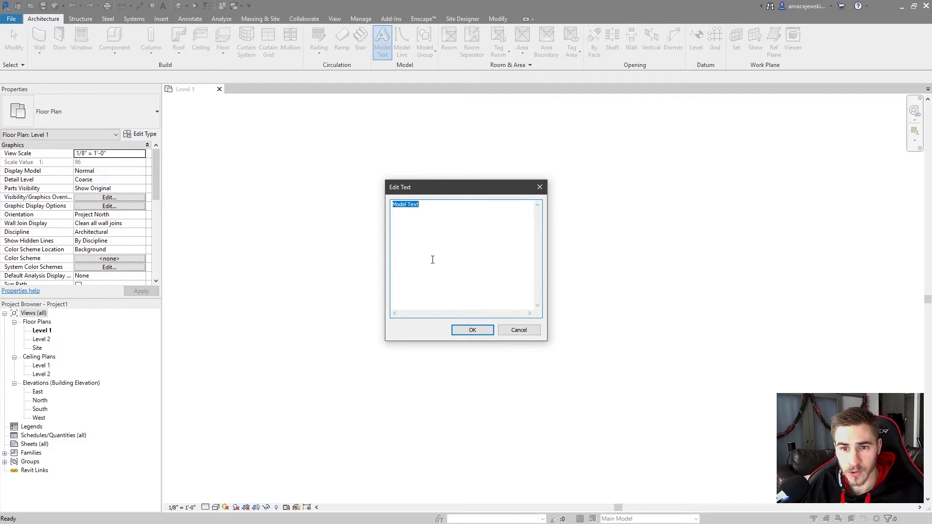
left_click(482, 331)
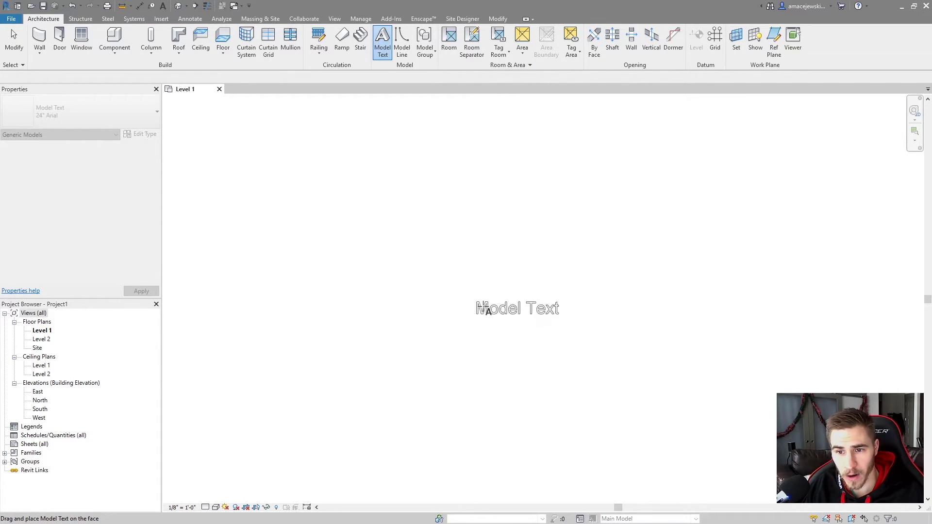
left_click(478, 291)
scroll(508, 266, "up", 4)
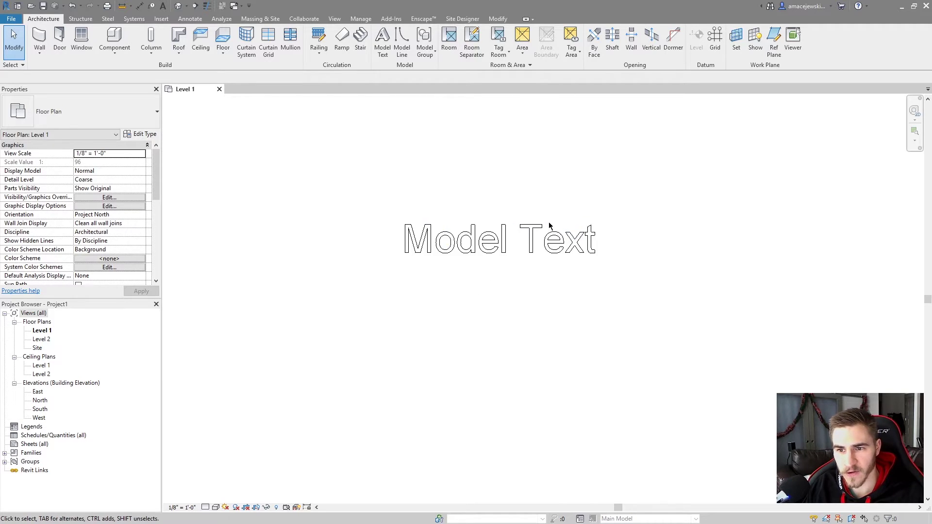
Step: Select the model text, review its wording in the Edit Text dialog, and examine its horizontal alignment and material properties
left_click(441, 300)
left_click(466, 318)
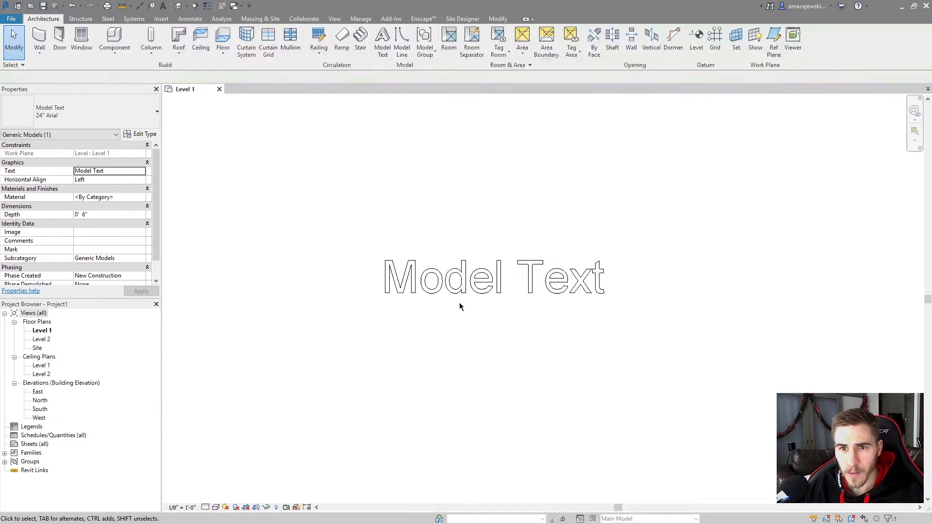
left_click(475, 283)
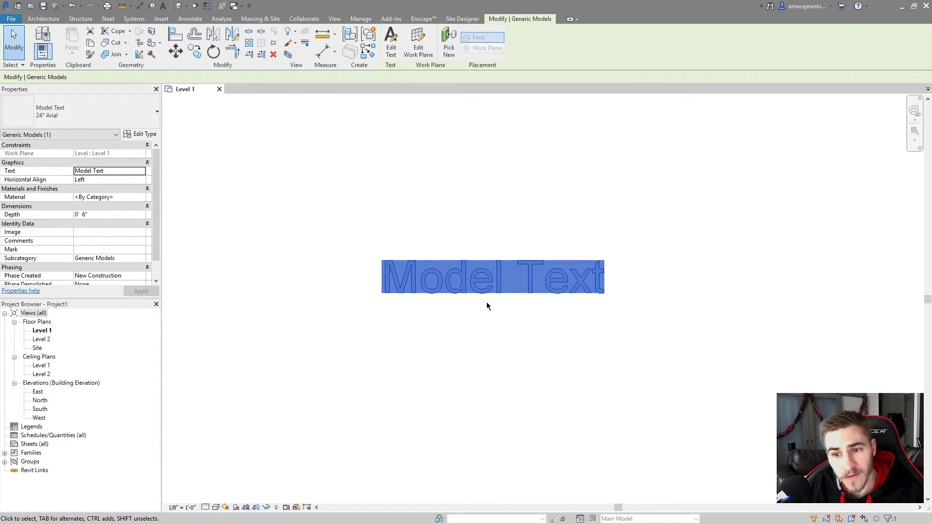
left_click(460, 334)
left_click(461, 290)
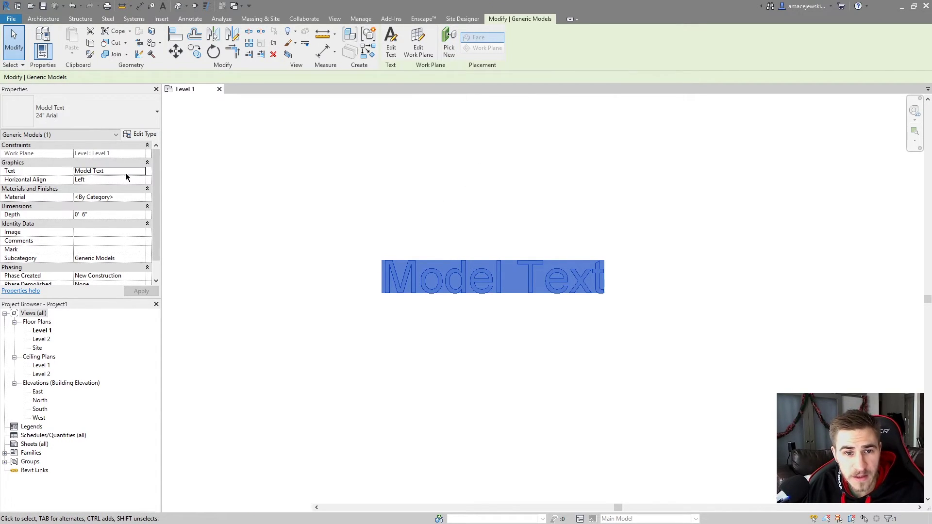
left_click(100, 171)
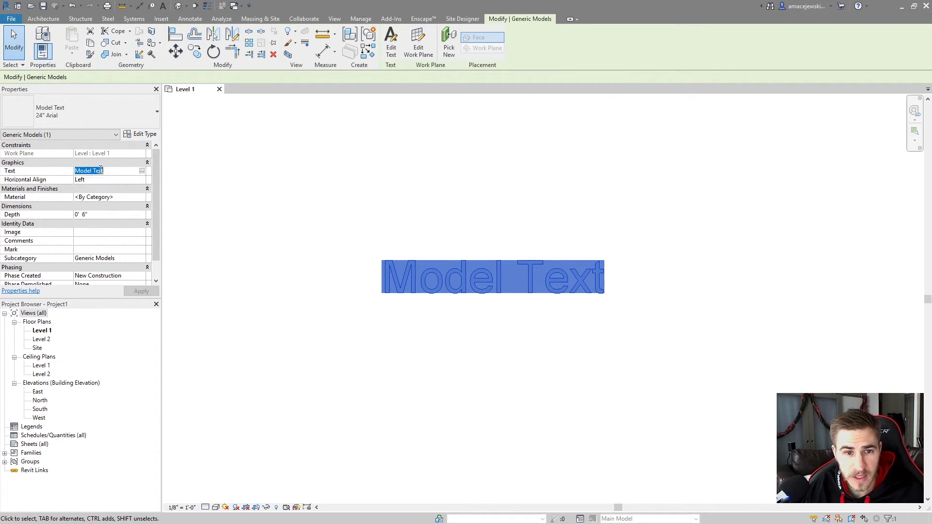
left_click(141, 171)
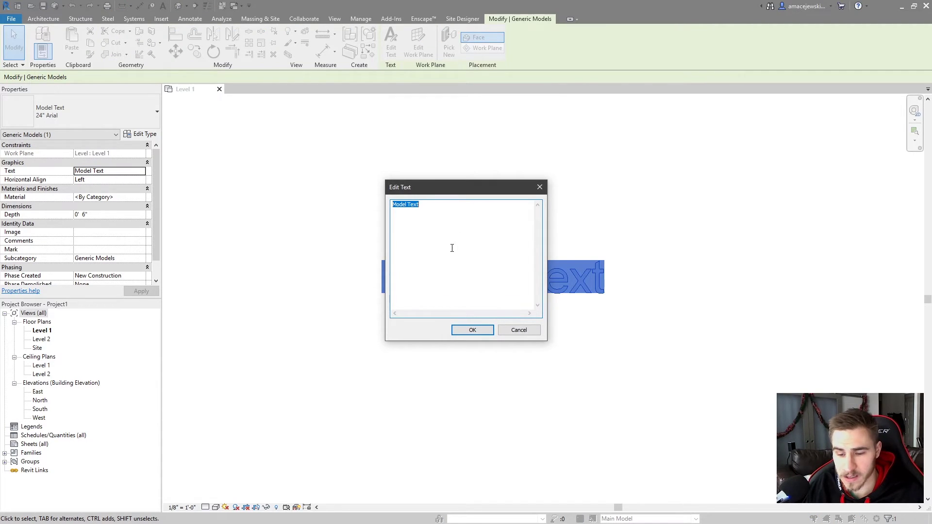
left_click(432, 275)
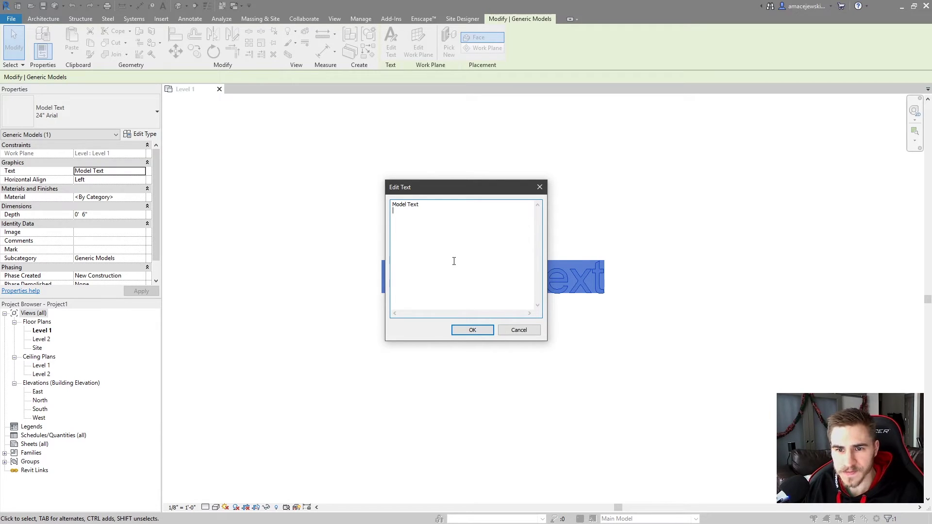
left_click(472, 330)
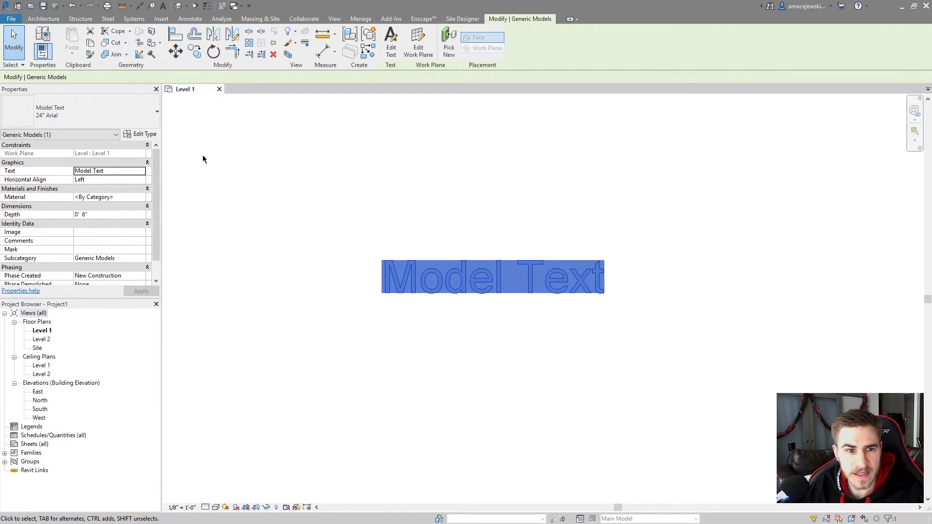
left_click(141, 182)
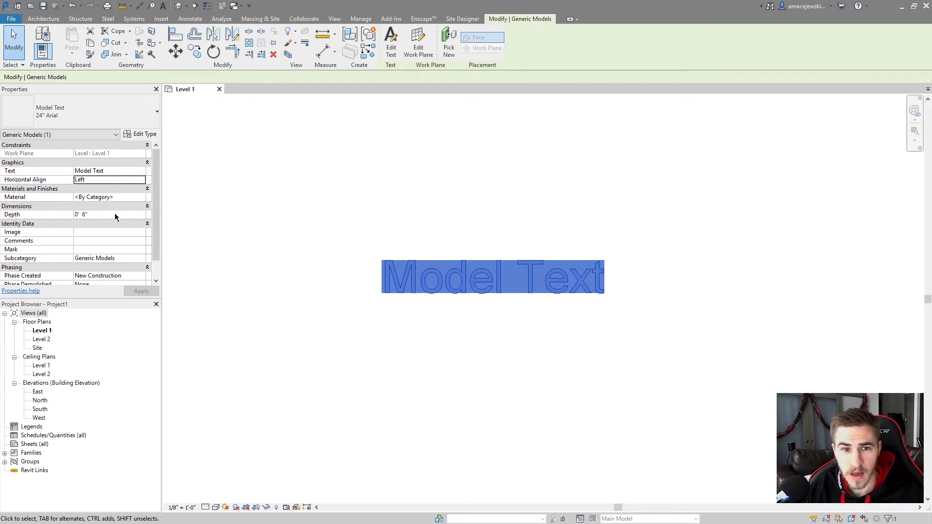
left_click(116, 197)
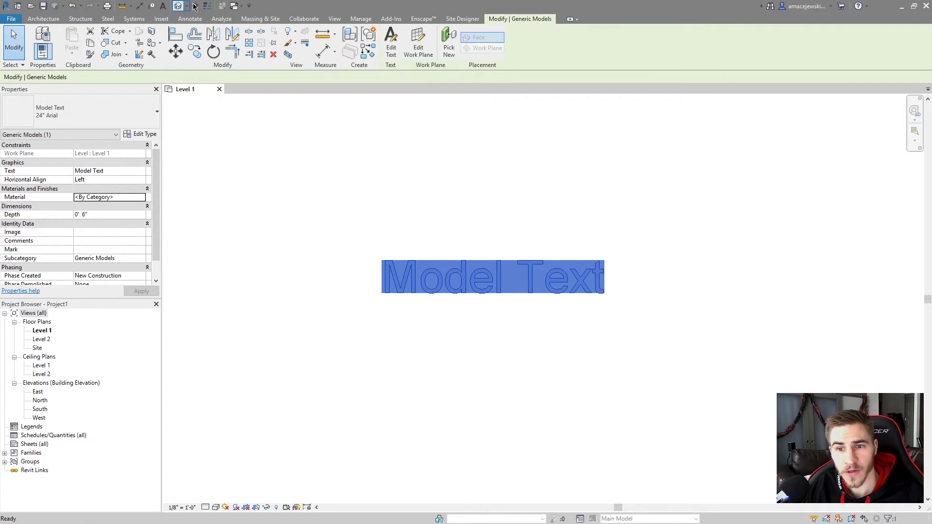
Step: Open the default 3D view and bring the model text into close view
key("3")
key("d")
left_click(497, 335)
scroll(626, 356, "up", 4)
scroll(602, 339, "up", 4)
scroll(602, 359, "down", 2)
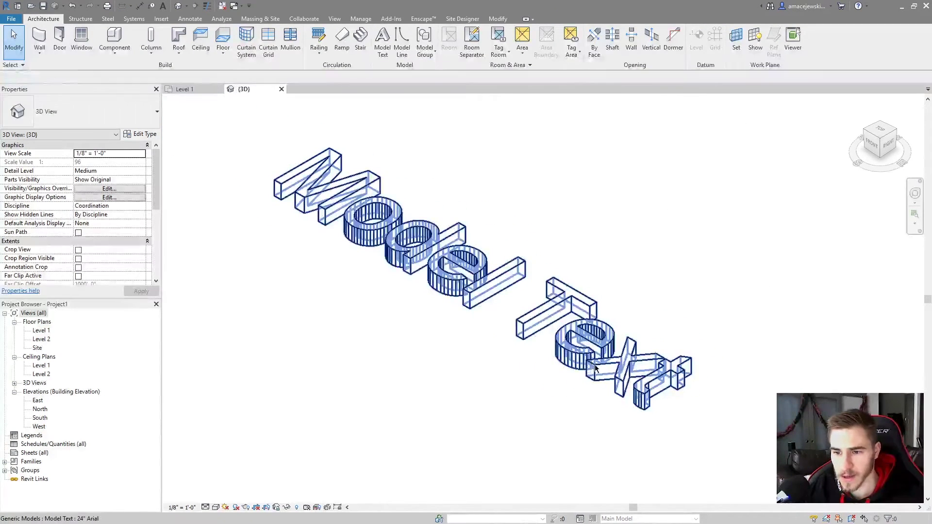
Step: Set the model text's Depth to 1' and deselect it
left_click(602, 375)
left_click(100, 213)
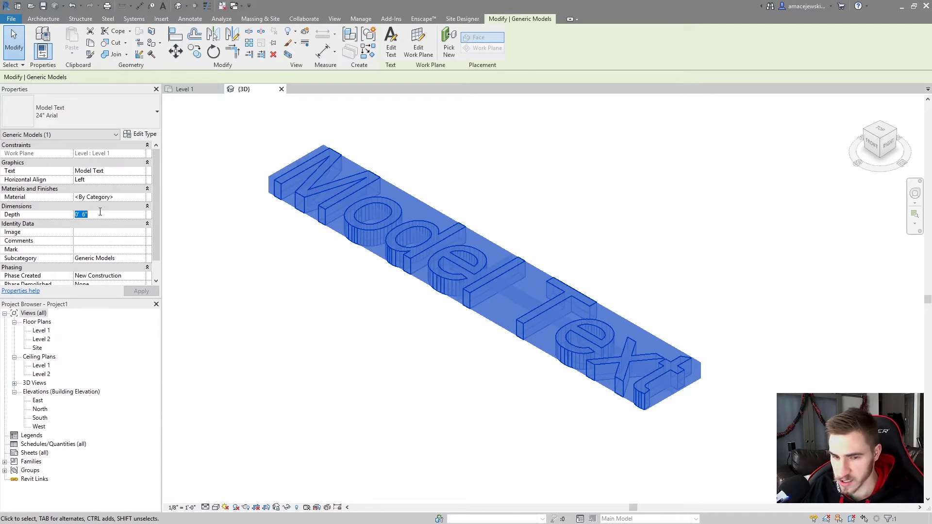
type("1'")
left_click(753, 433)
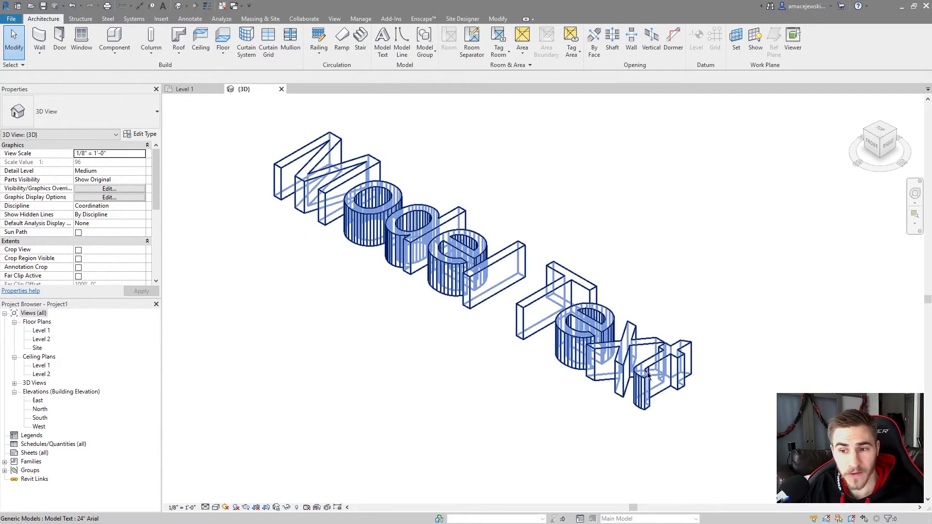
Step: Select the model text again and set its Depth back to 6"
left_click(647, 374)
left_click(122, 213)
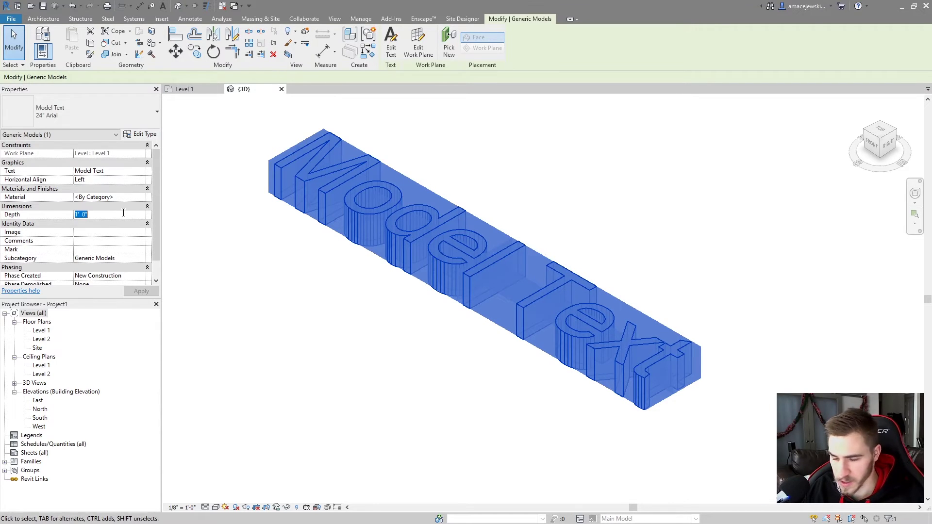
type("6\"")
key("Return")
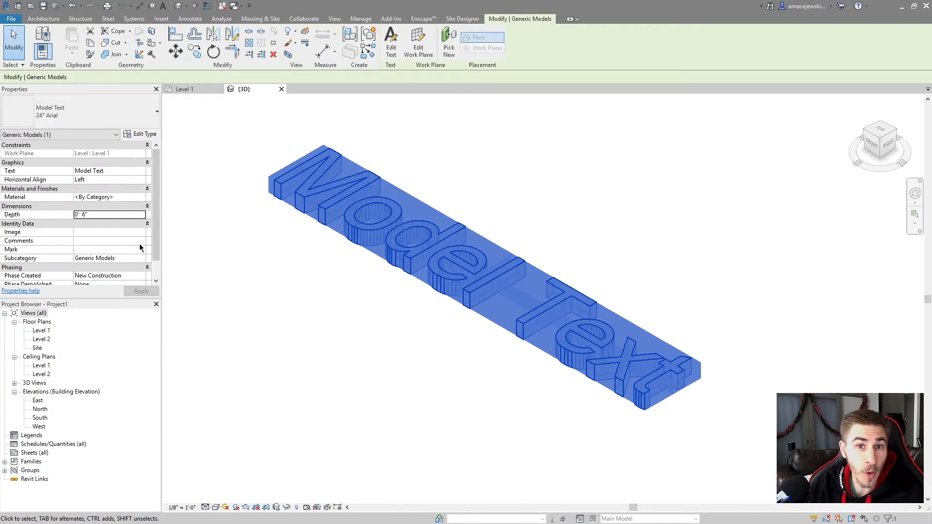
Step: Examine the model text's identity data and its Phase Created and Phase Demolished properties
left_click(120, 246)
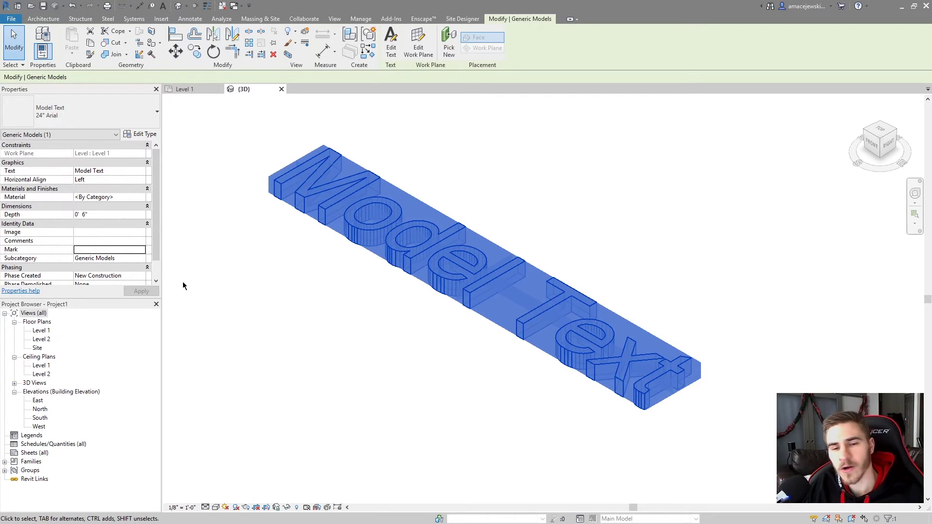
scroll(110, 243, "down", 1)
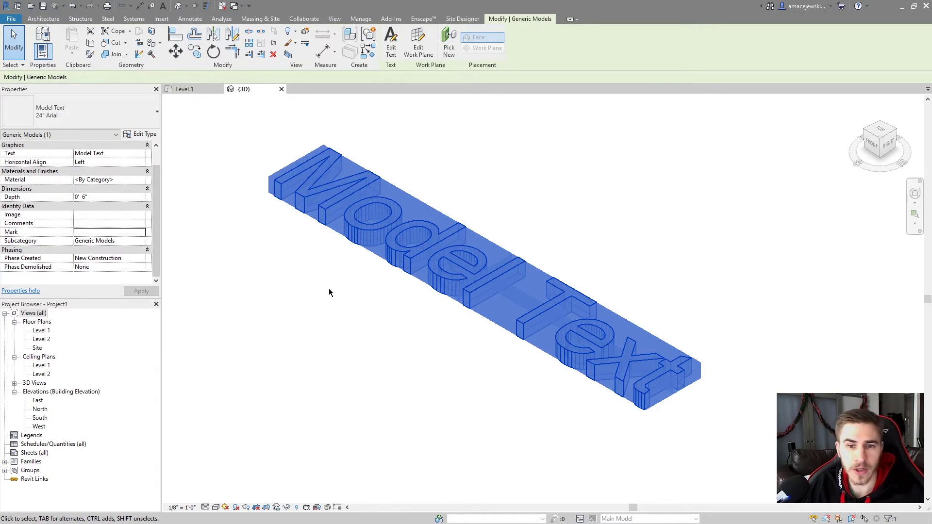
left_click(457, 359)
left_click(438, 268)
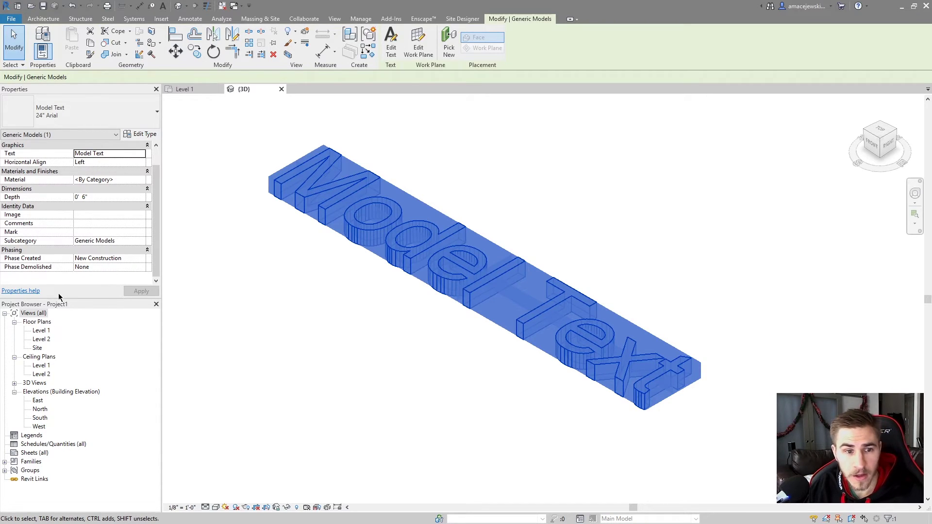
left_click(145, 259)
left_click(92, 267)
left_click(310, 243)
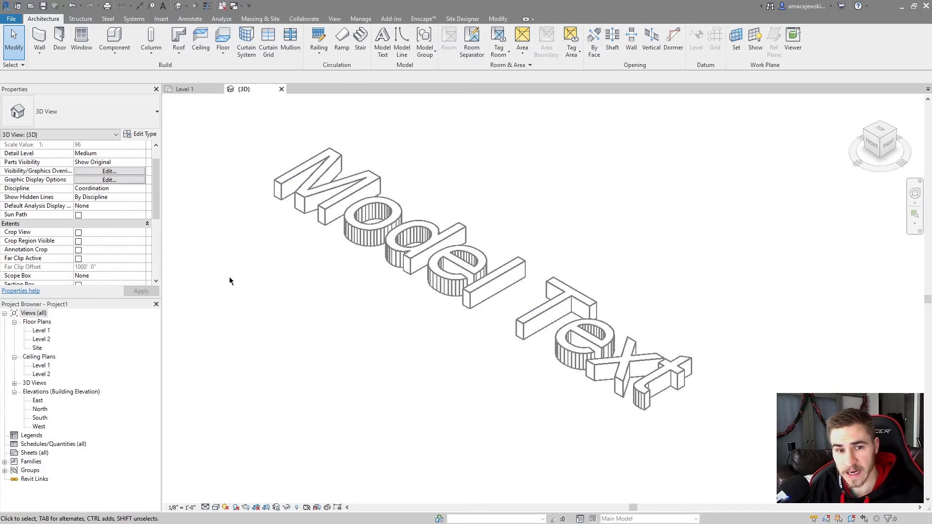
left_click(393, 231)
left_click(141, 261)
left_click(141, 259)
left_click(105, 275)
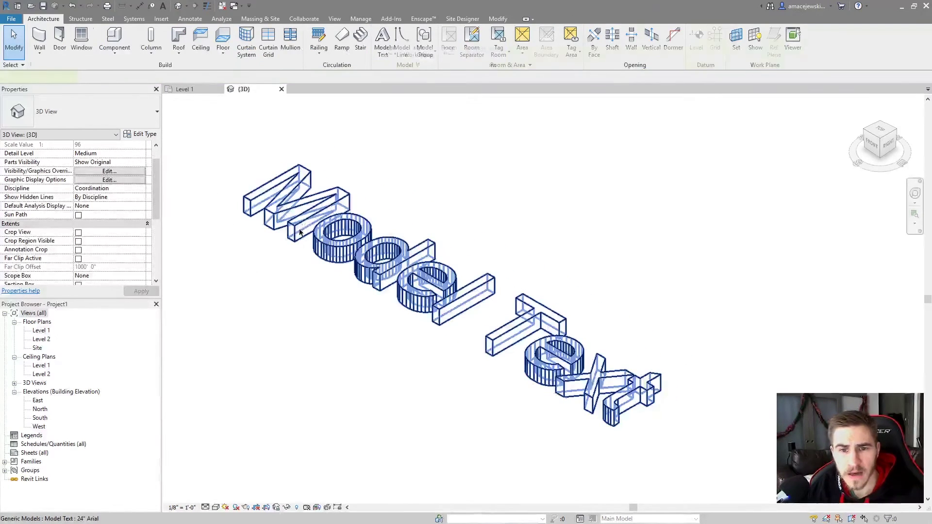
Step: Set the Text Size of the model text's 24" Arial type to 4' and accept the type properties
left_click(298, 236)
left_click(141, 134)
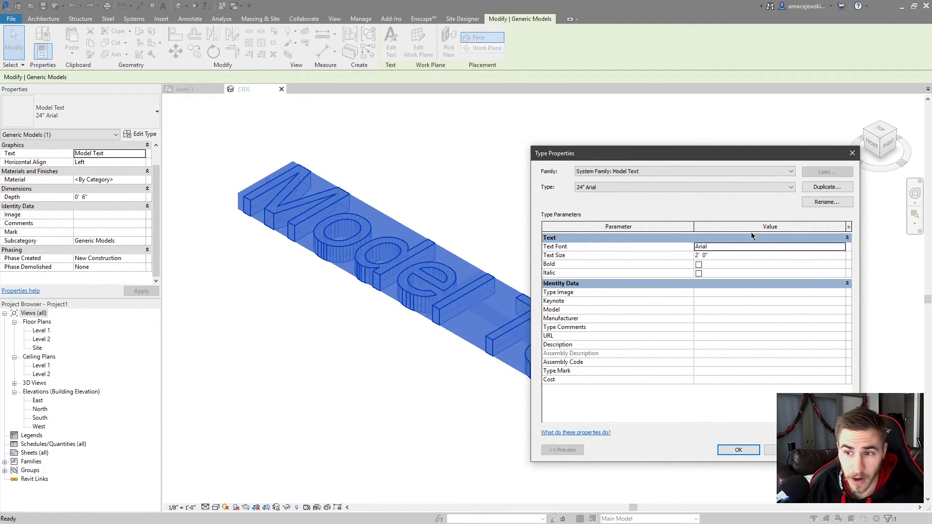
left_click(721, 257)
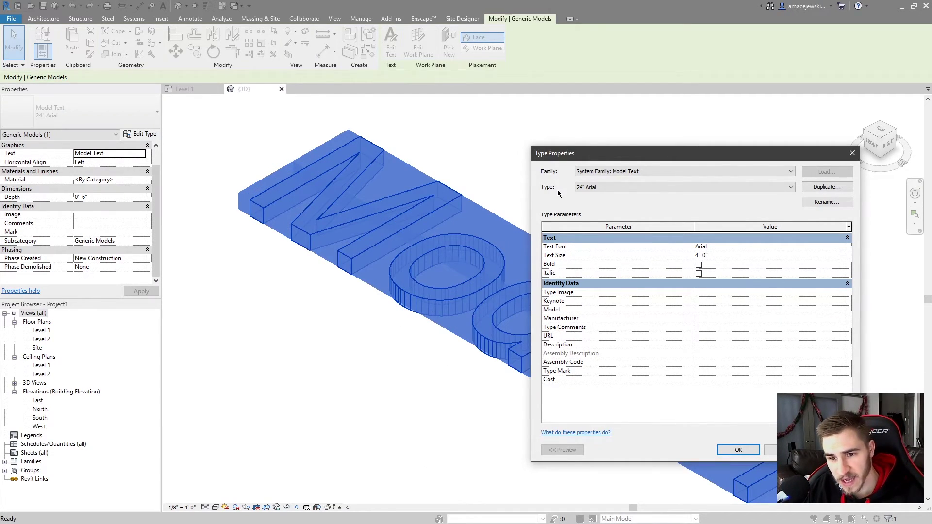
left_click(736, 451)
scroll(481, 292, "down", 2)
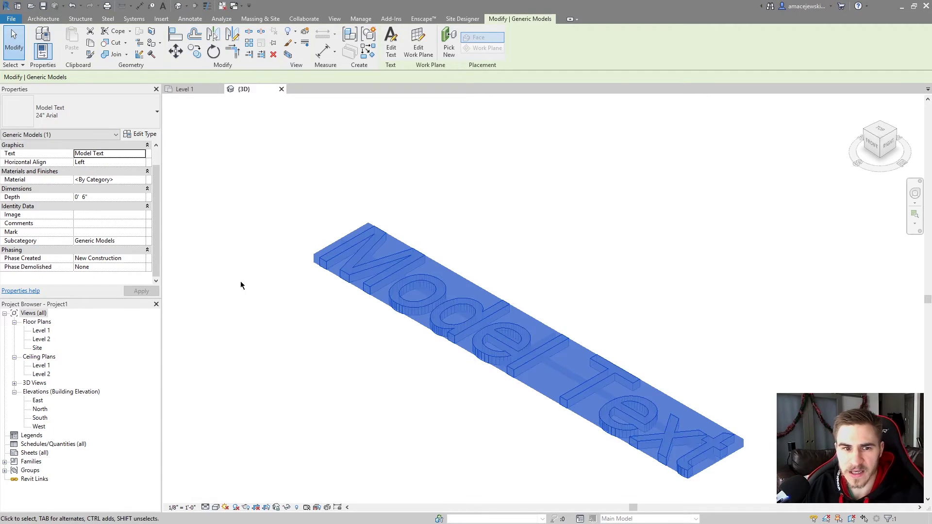
Step: Turn on Bold and Italic in the 24" Arial model text type and apply the changes
left_click(147, 134)
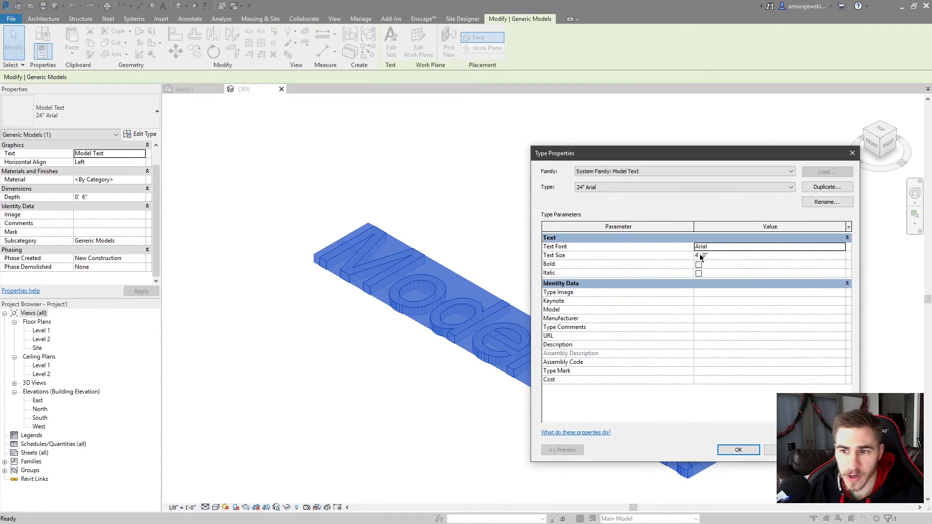
left_click(699, 265)
left_click(698, 274)
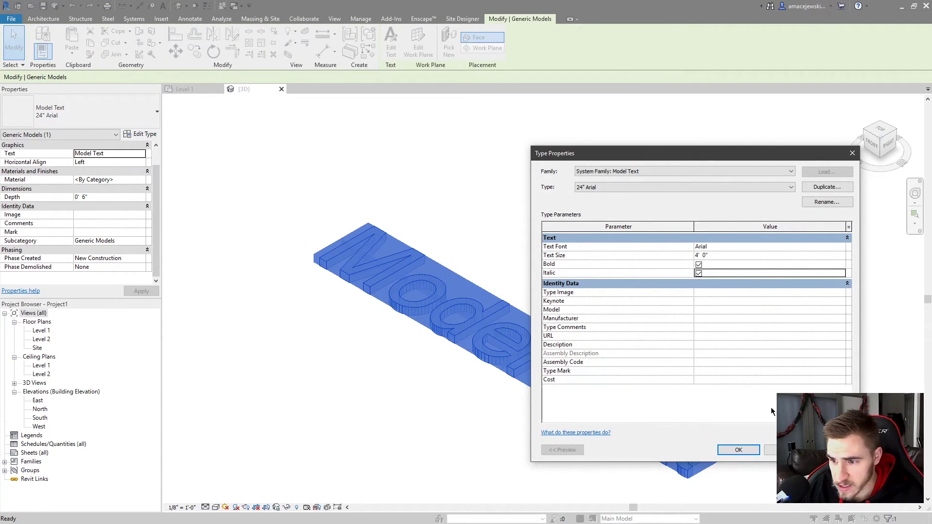
left_click(832, 450)
left_click(751, 451)
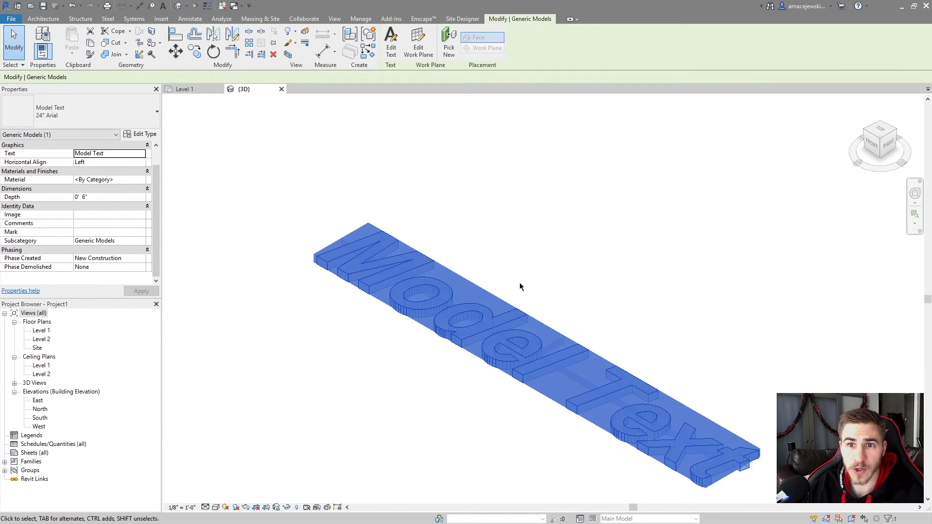
Step: Open the model text's wording for editing, cancel the edit and deselect the text
left_click(391, 47)
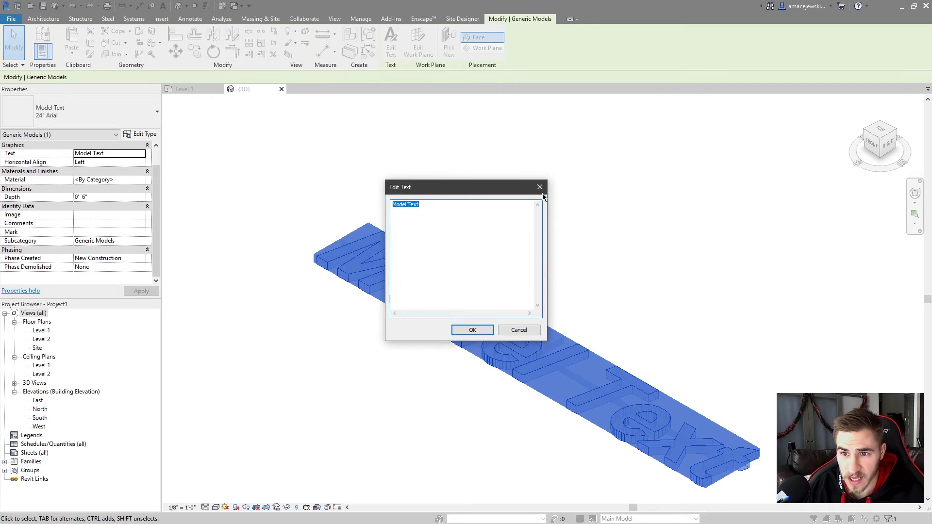
key("Escape")
left_click(529, 305)
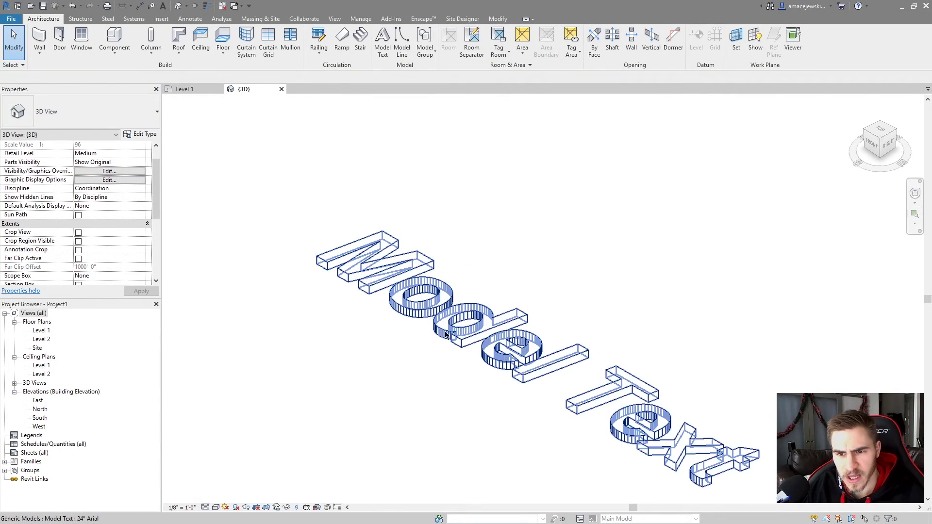
left_click(193, 23)
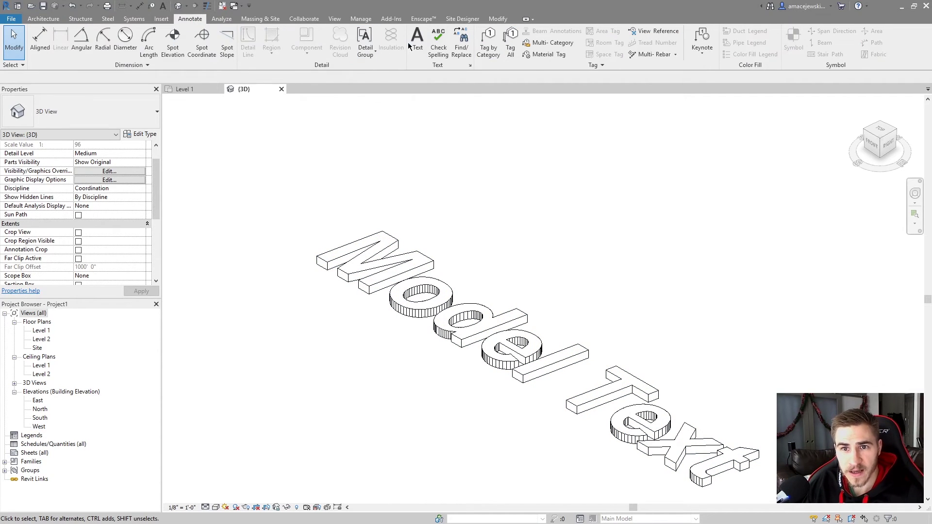
left_click(43, 18)
Step: Check the available model text types, start duplicating the 24" Arial type, cancel the new name and deselect the text
left_click(385, 250)
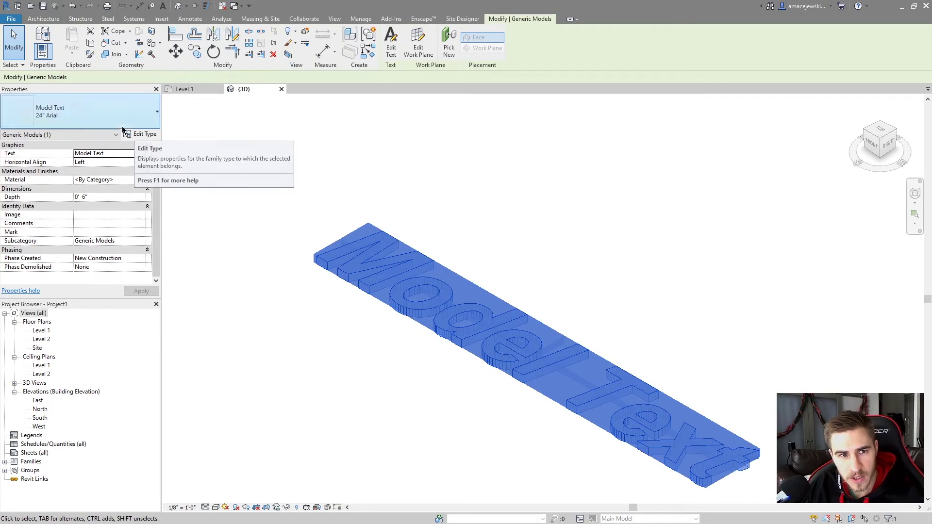
left_click(110, 115)
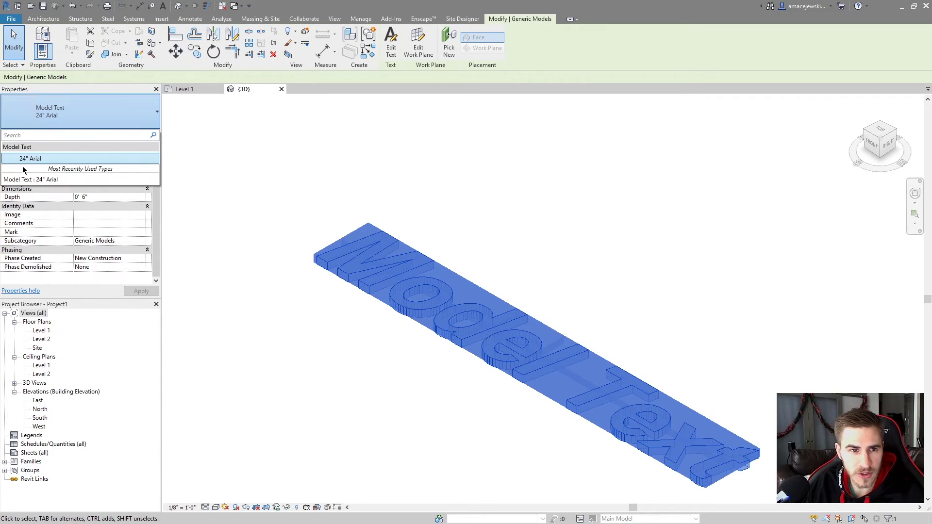
left_click(82, 124)
left_click(140, 133)
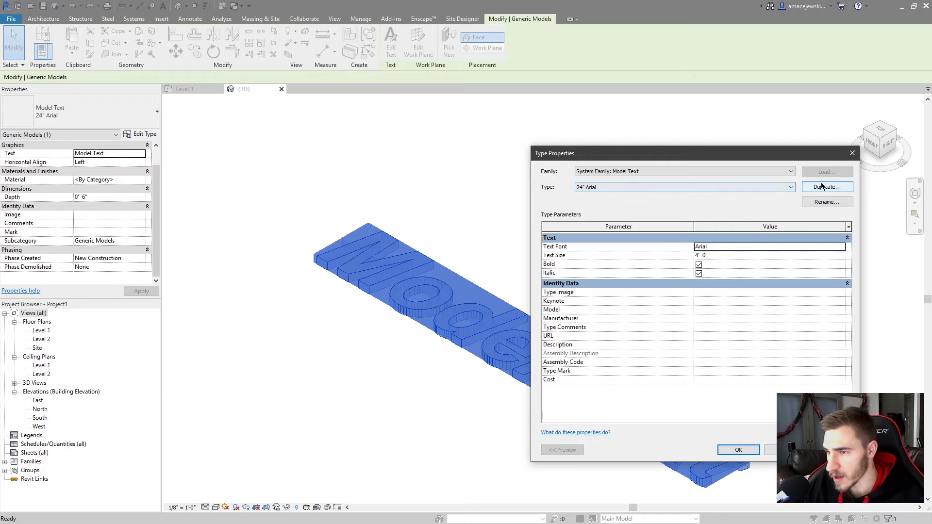
left_click(836, 191)
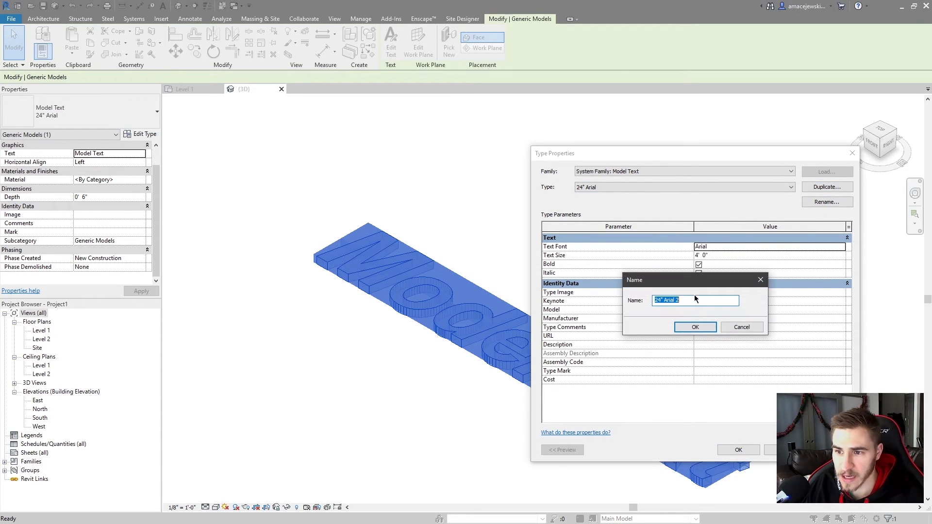
left_click(740, 327)
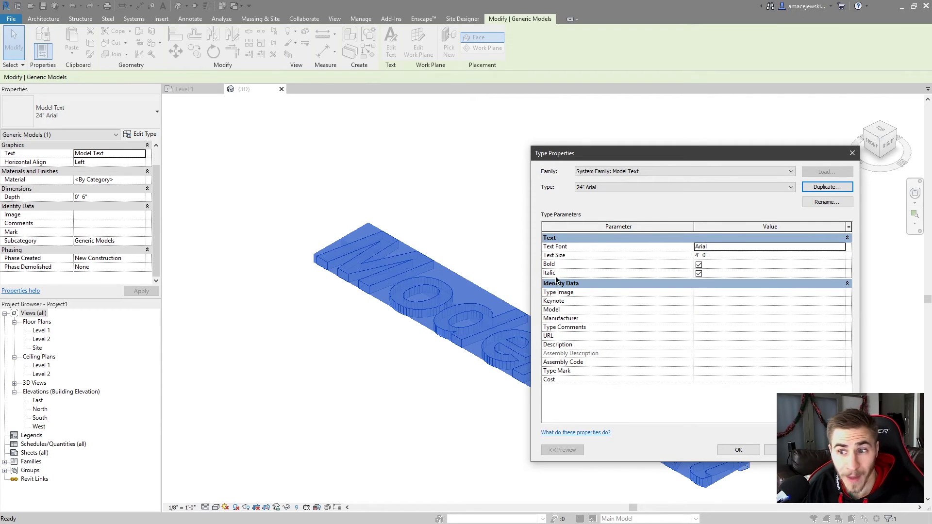
key("Return")
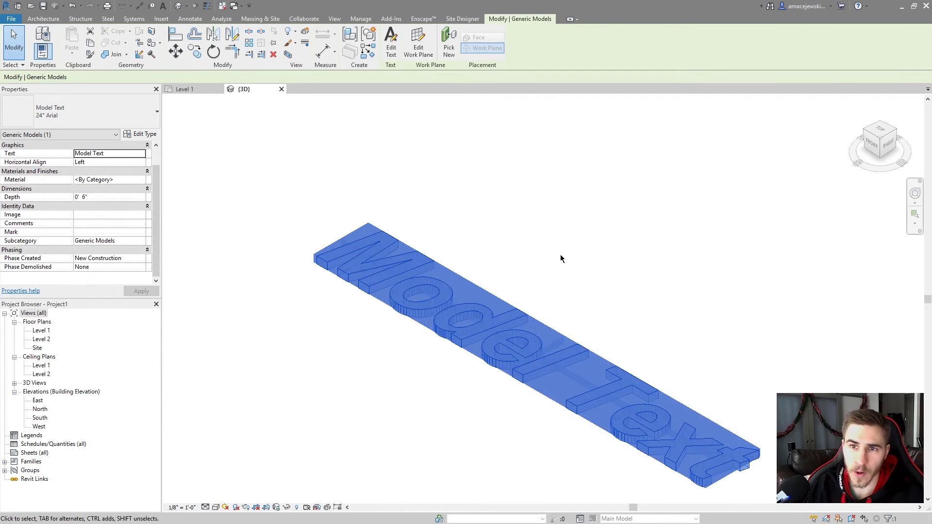
left_click(392, 333)
left_click(393, 333)
key("Escape")
scroll(531, 357, "down", 5)
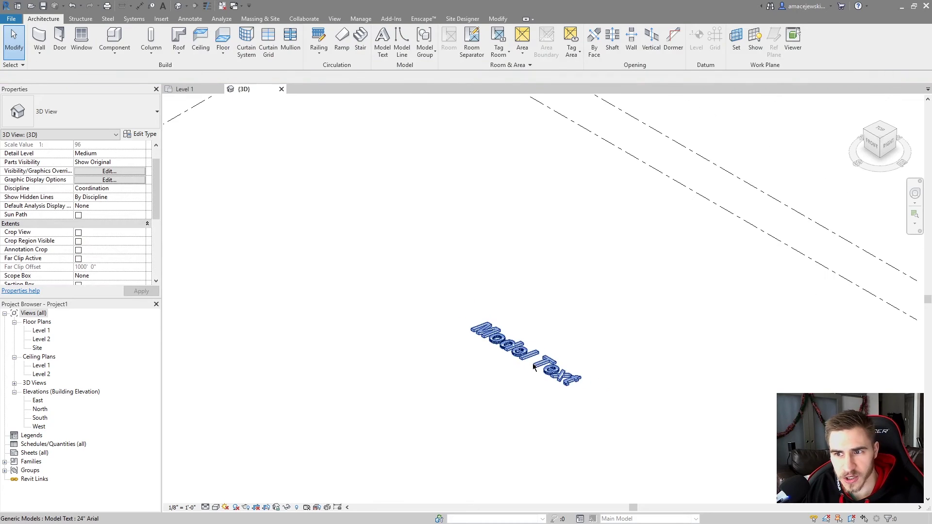
Step: Draw a straight Generic - 8" wall behind the model text, with a 20' unconnected height
left_click(40, 39)
left_click(324, 330)
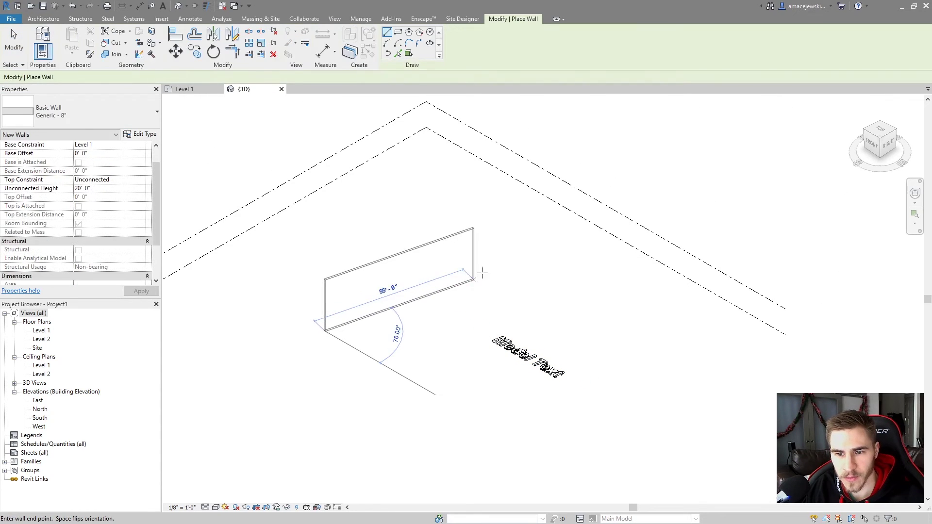
left_click(451, 260)
key("Escape")
key("Escape")
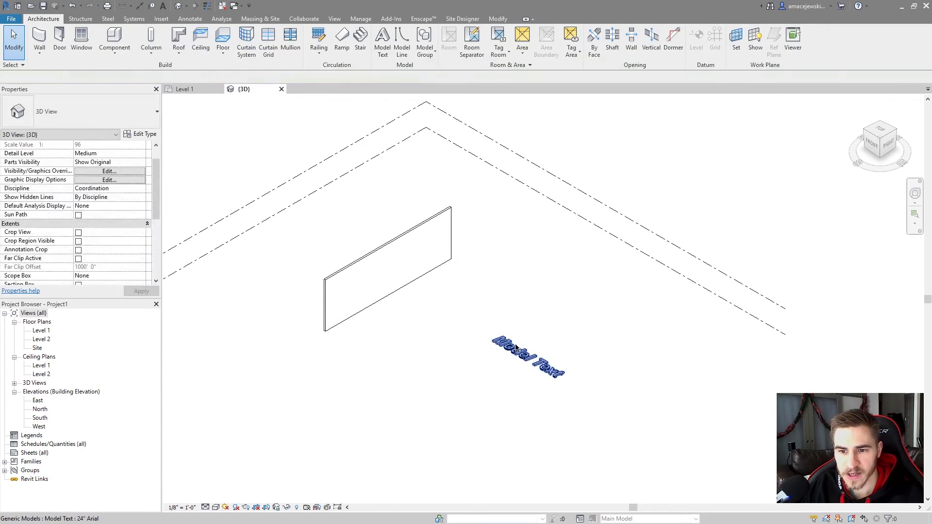
Step: Try to move the model text onto the wall by editing its work plane and picking the wall
left_click(500, 341)
scroll(493, 317, "up", 2)
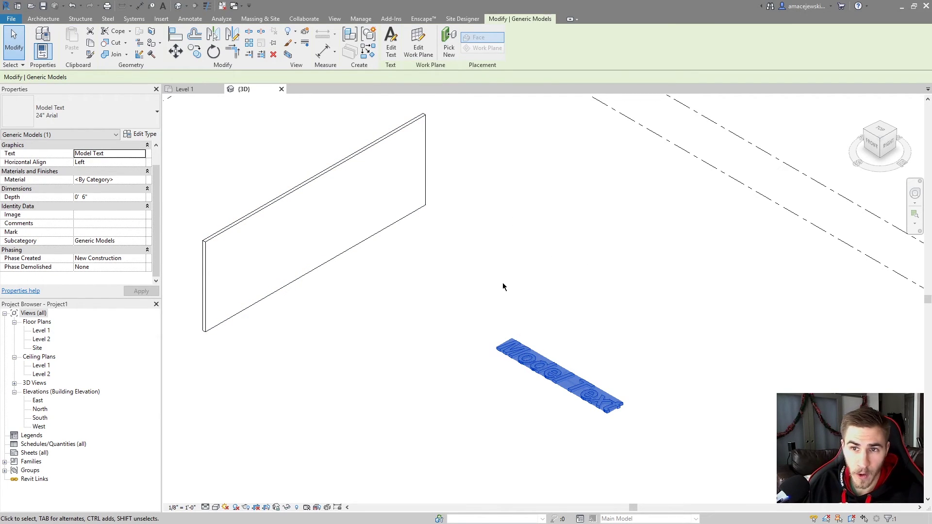
left_click(418, 49)
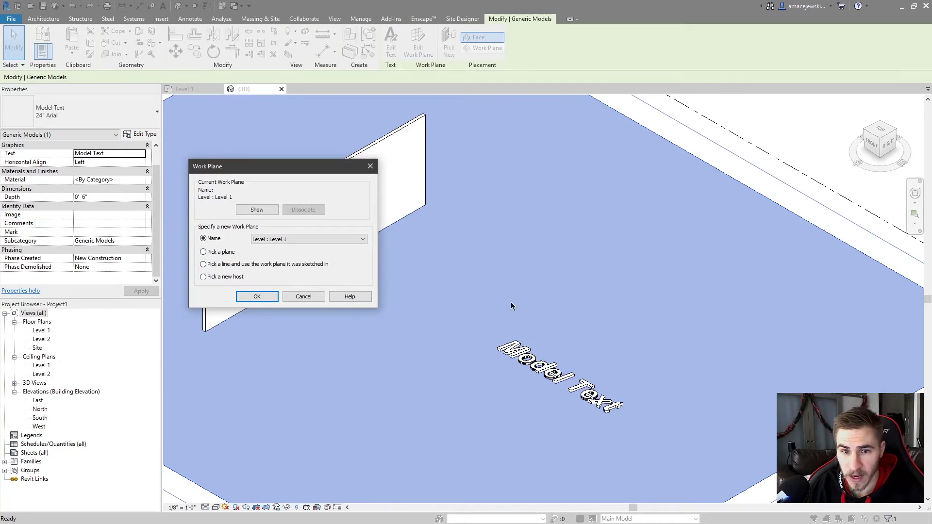
left_click(260, 298)
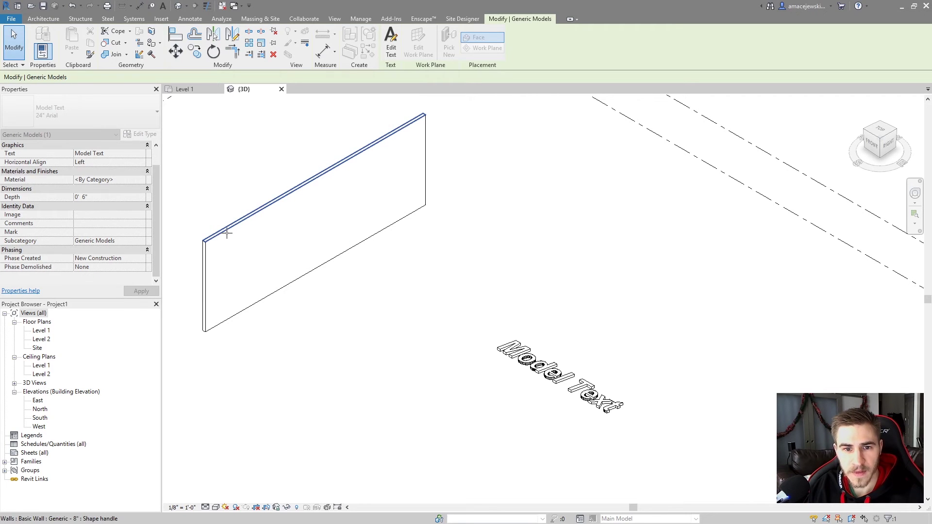
left_click(227, 233)
Step: Rehost the model text with Pick New, using Face placement to put it on the front face of the wall
middle_click_drag(573, 388, 556, 321, "shift")
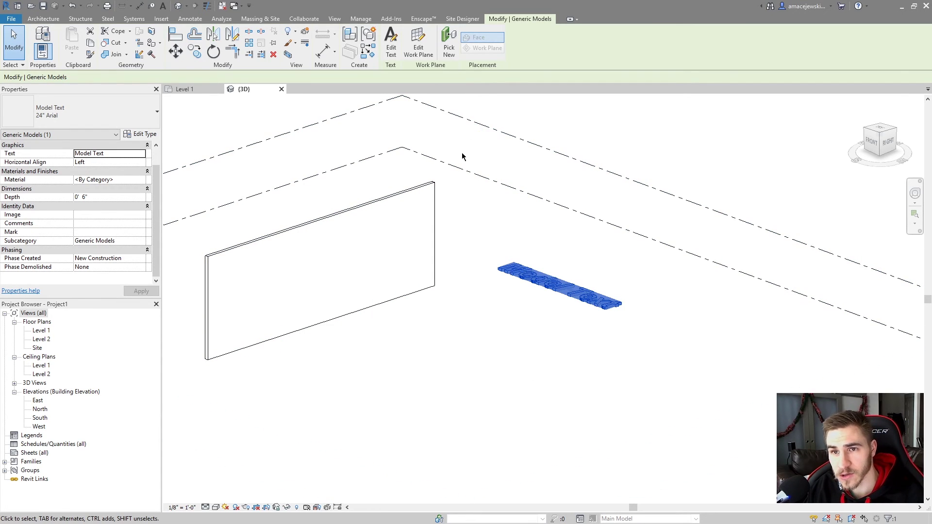
left_click(449, 46)
left_click(481, 48)
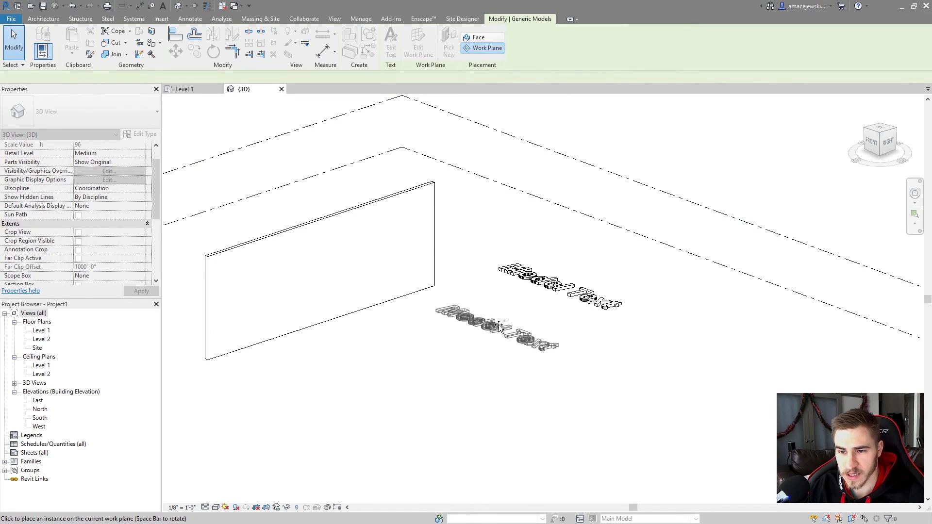
scroll(546, 306, "down", 1)
scroll(546, 306, "down", 1)
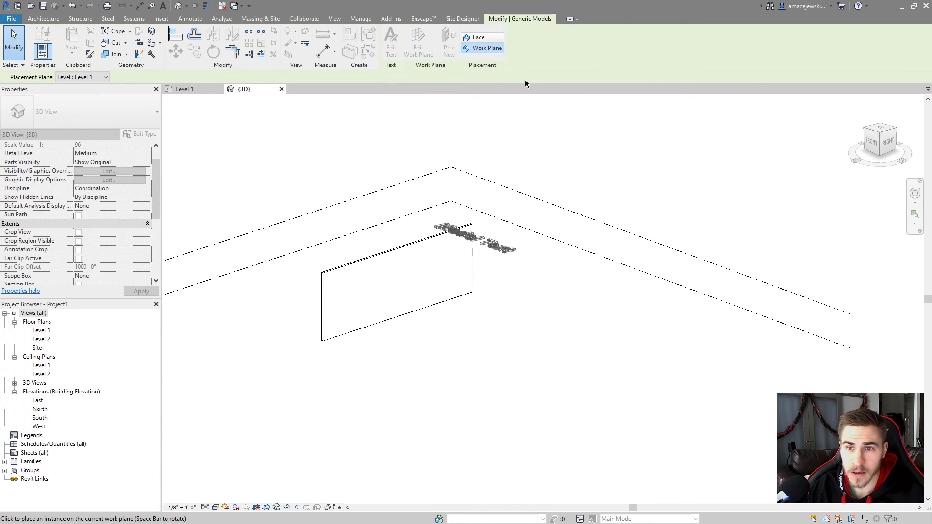
left_click(478, 38)
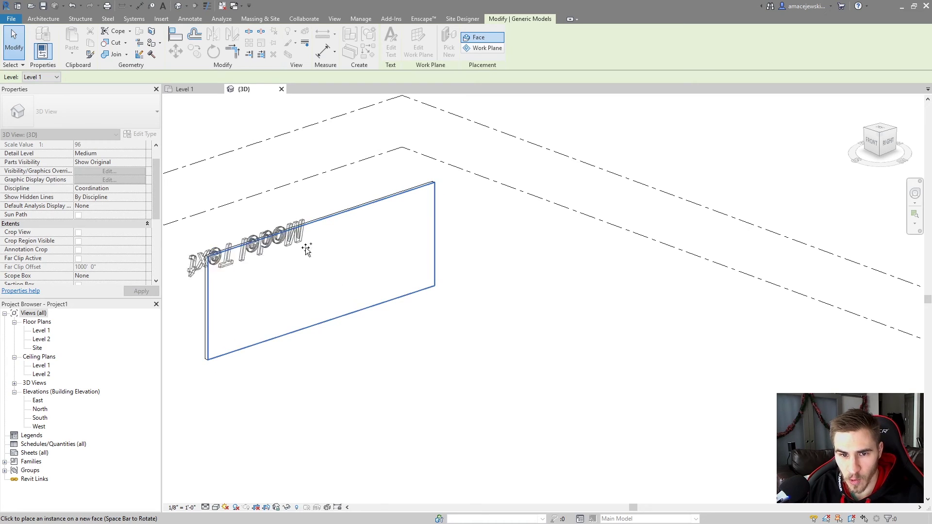
left_click(311, 280)
key("Escape")
left_click(379, 359)
Step: Rotate the wall-hosted model text by 180 degrees and deselect it
left_click(340, 272)
type("ro")
type("180")
key("Return")
key("Escape")
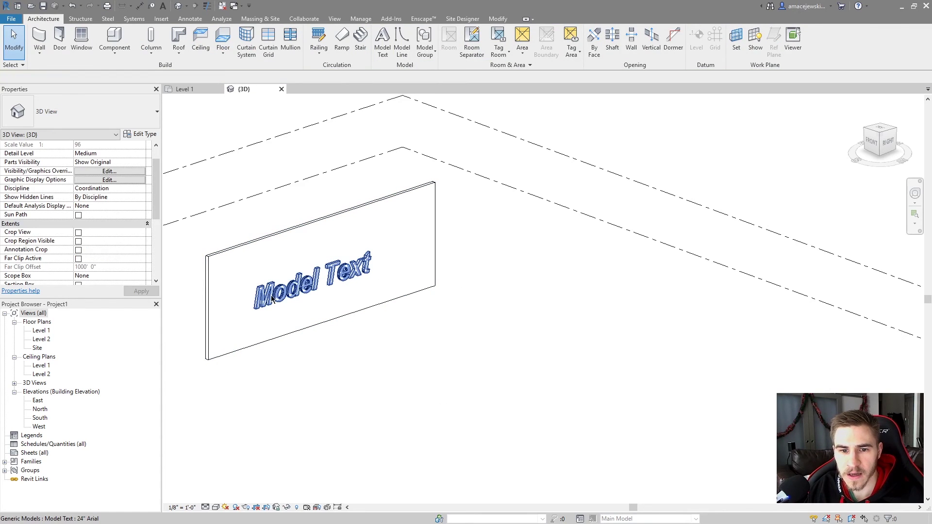
Step: Examine how the model text sits on the wall face, up close and from farther away, leaving it deselected
left_click(290, 298)
scroll(490, 358, "up", 5)
key("Escape")
scroll(512, 315, "down", 3)
left_click(458, 313)
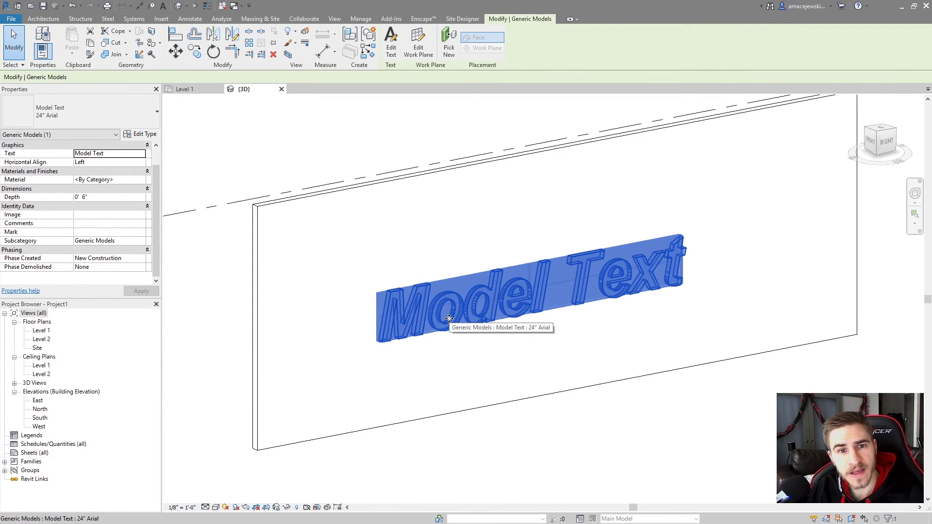
scroll(449, 319, "down", 2)
key("Escape")
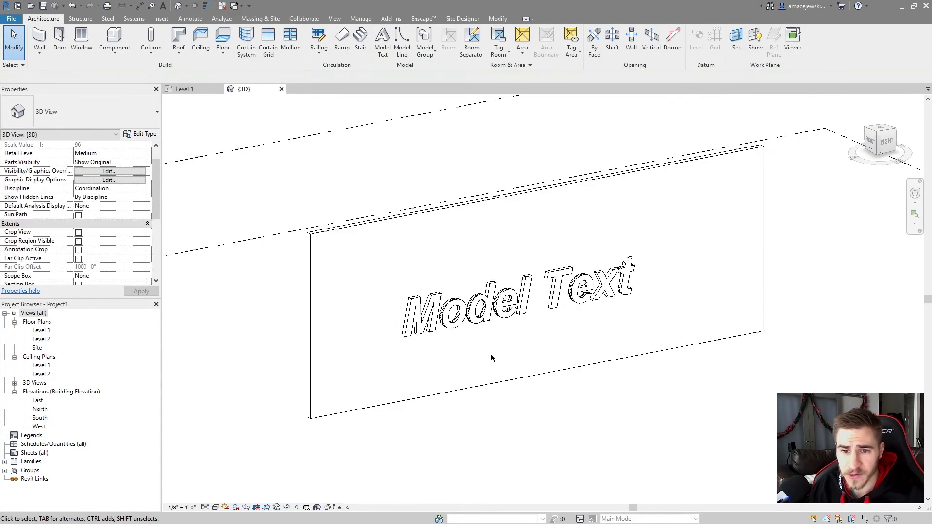
scroll(491, 358, "down", 3)
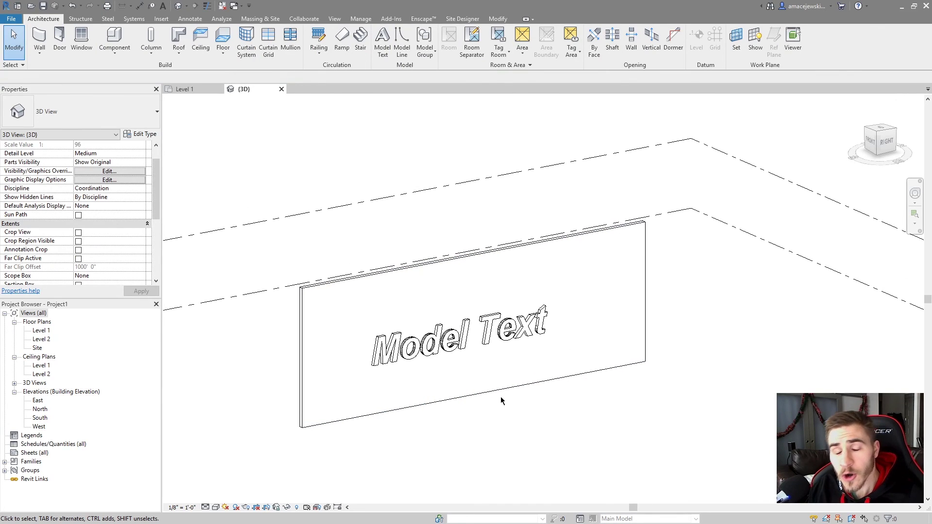